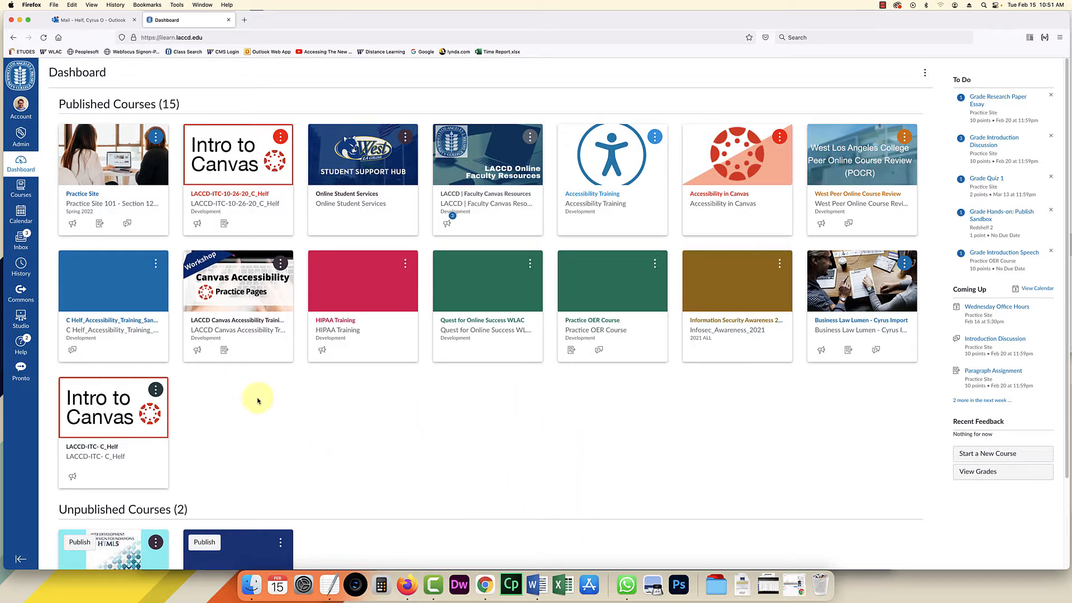
Open the Zoom page of the Practice Site course and start scheduling a new meeting.
{"action": "left_click", "coordinate": [97, 196]}
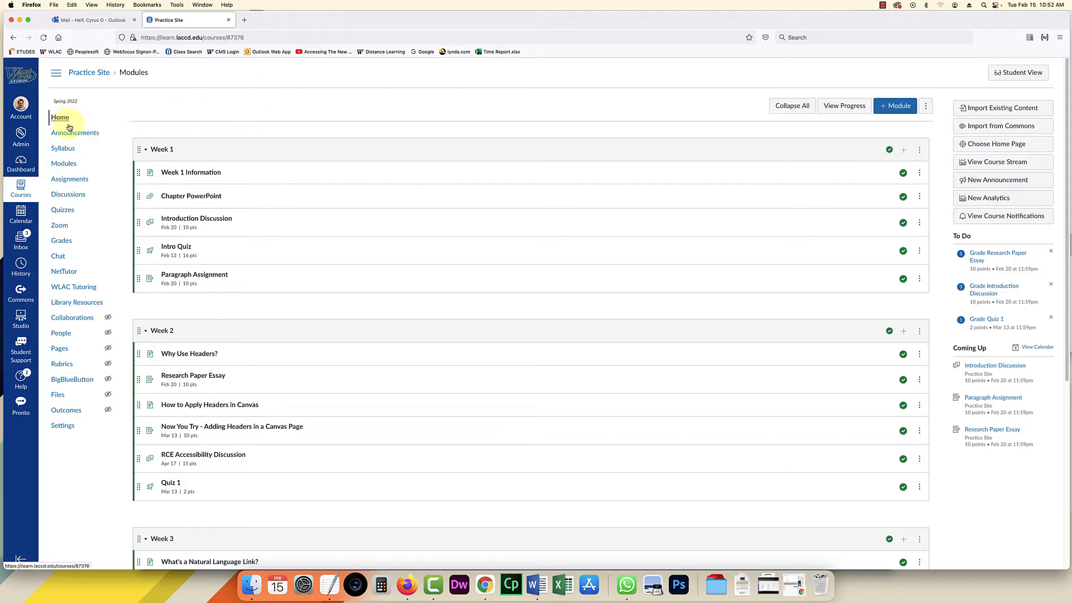
{"action": "left_click", "coordinate": [61, 229]}
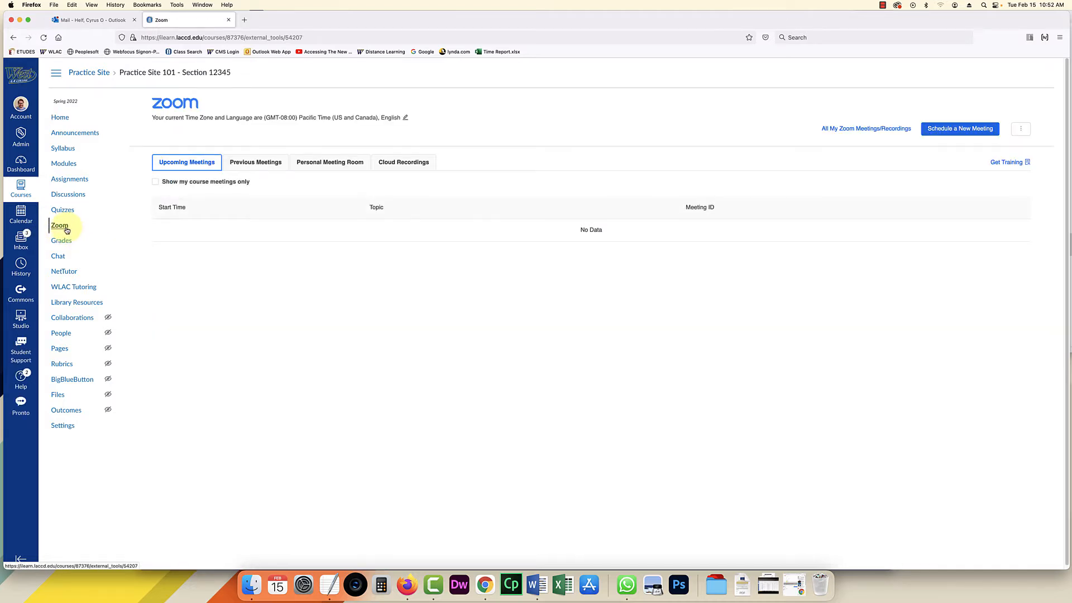
{"action": "left_click", "coordinate": [950, 131]}
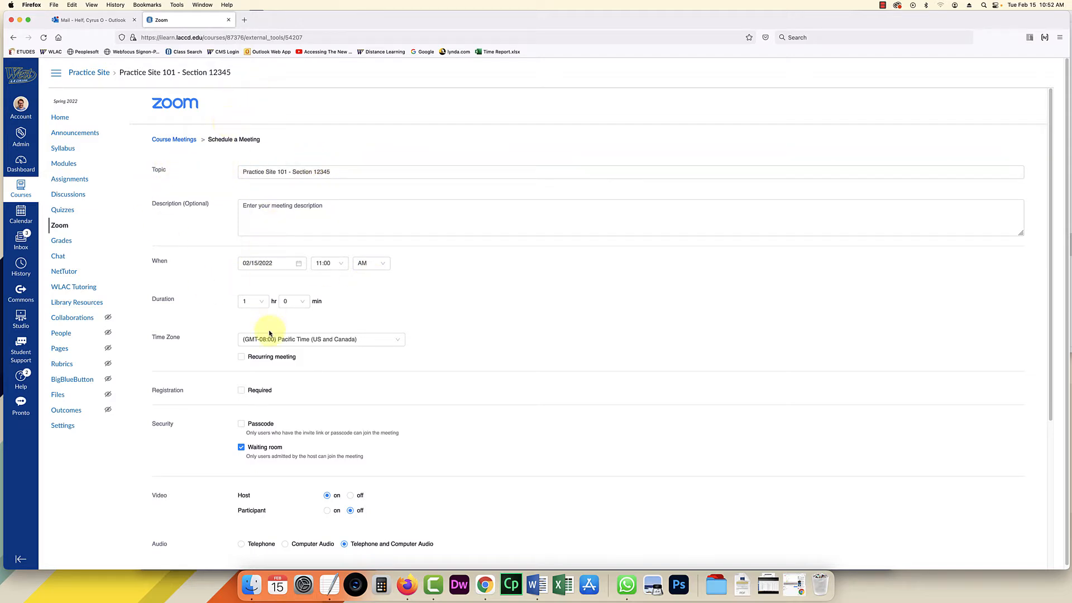
Replace the meeting topic with "Weekly Office Hours".
{"action": "left_click", "coordinate": [290, 173]}
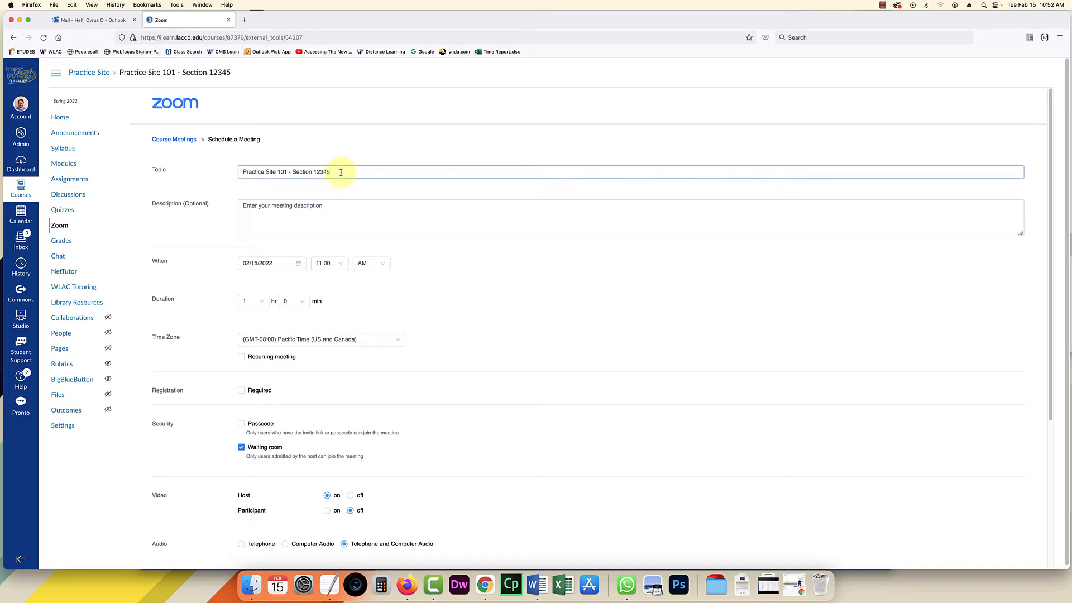
{"action": "left_click_drag", "start_coordinate": [341, 172], "coordinate": [217, 173]}
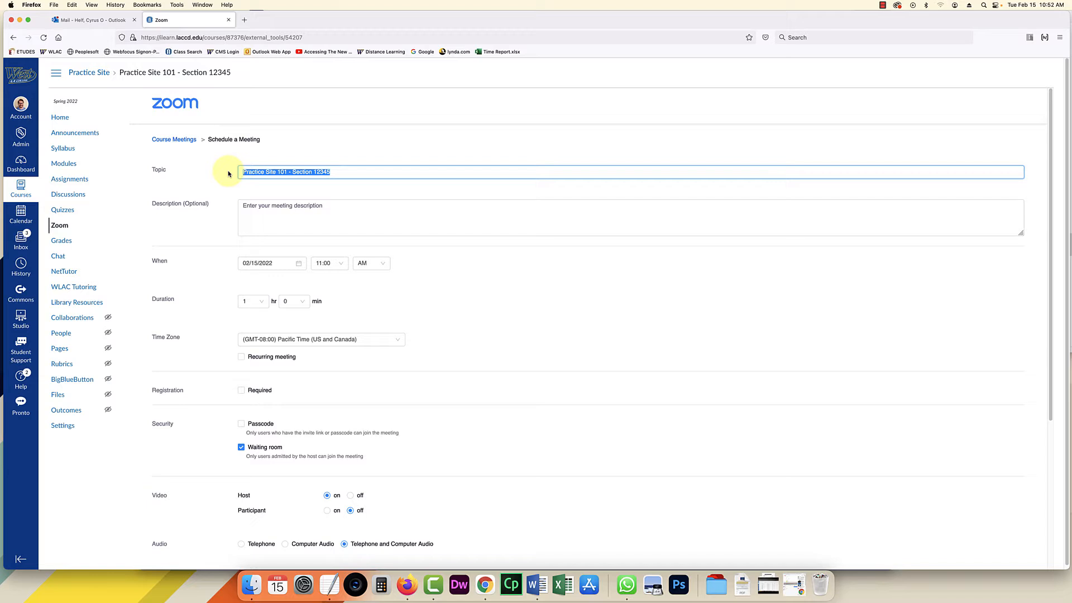
{"action": "type", "text": "Weekly Office Hours"}
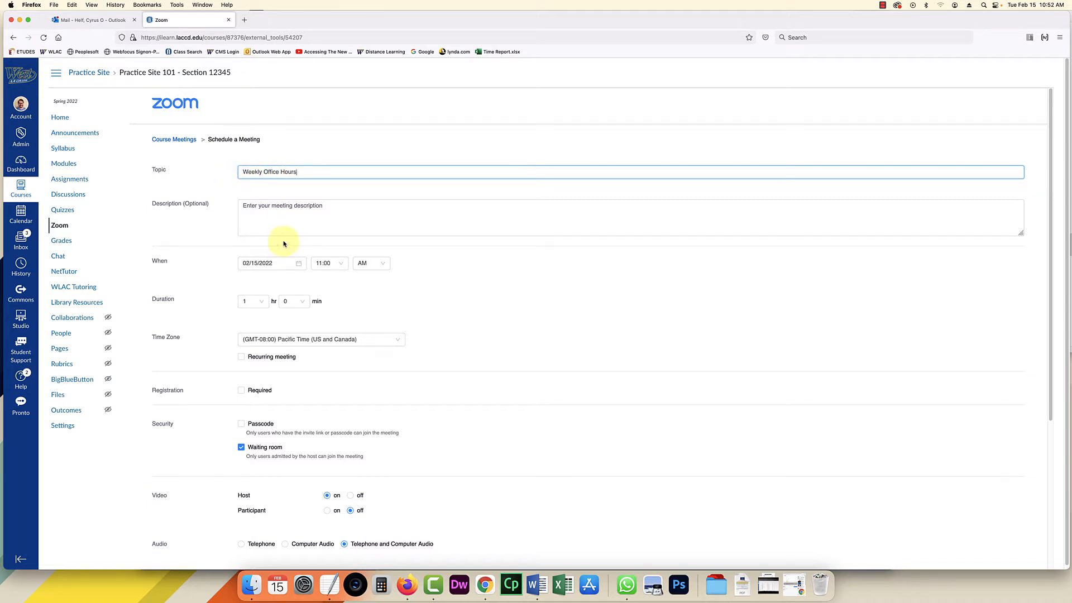
{"action": "left_click", "coordinate": [296, 224]}
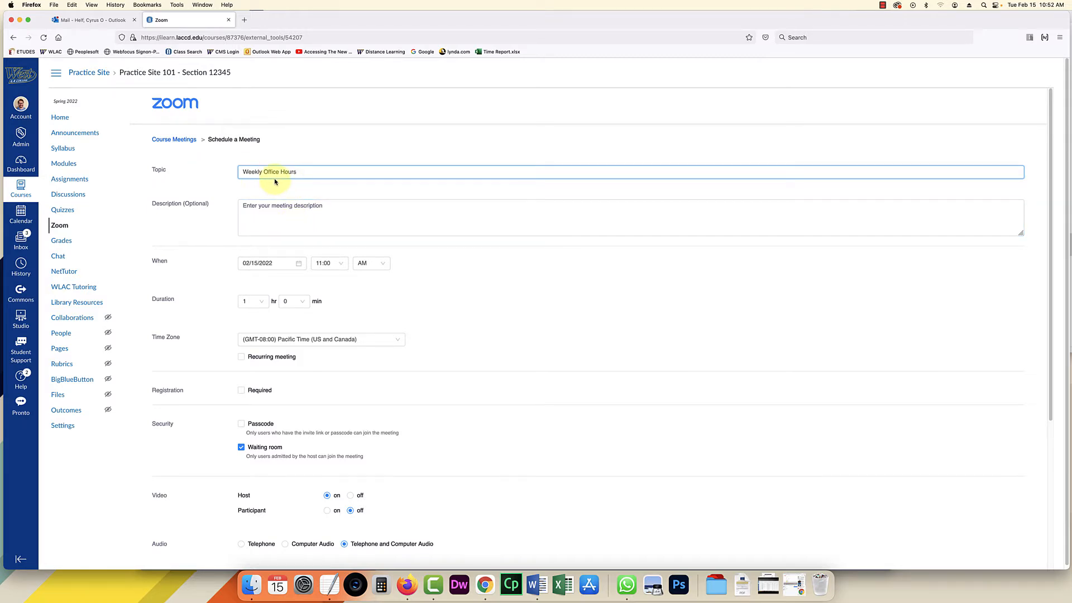
Set the meeting date to 02/18/2022.
{"action": "scroll", "coordinate": [276, 185], "scroll_direction": "down", "scroll_amount": 2}
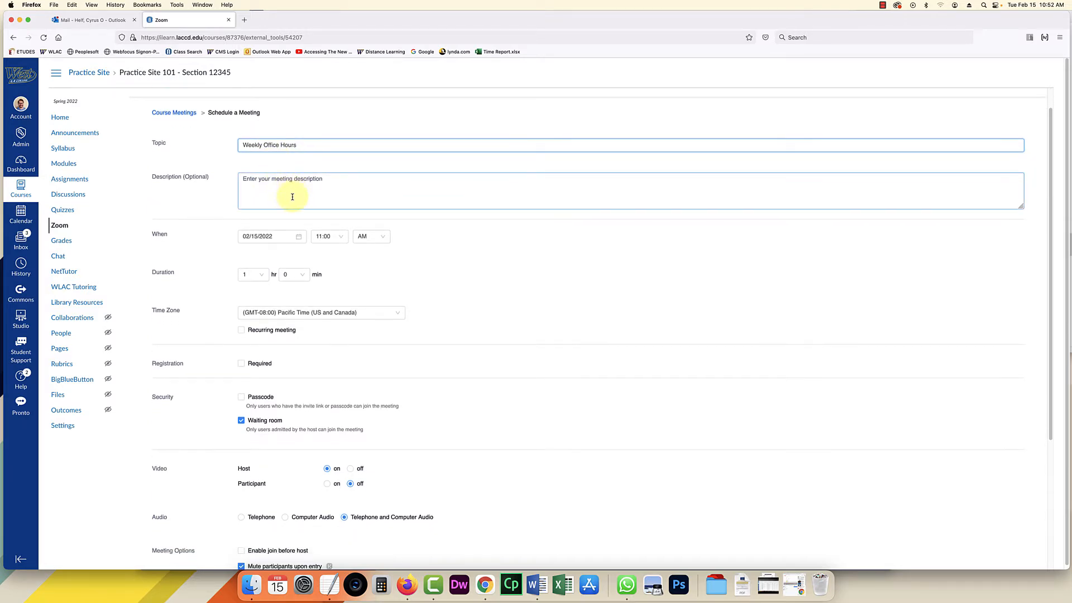
{"action": "scroll", "coordinate": [292, 196], "scroll_direction": "down", "scroll_amount": 1}
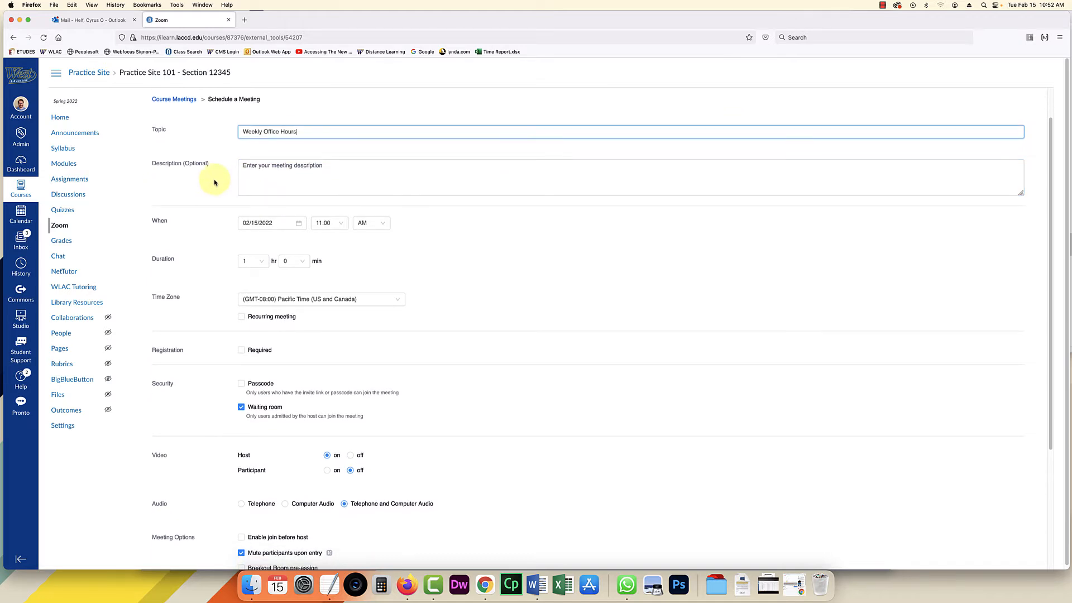
{"action": "scroll", "coordinate": [212, 181], "scroll_direction": "down", "scroll_amount": 2}
{"action": "scroll", "coordinate": [208, 183], "scroll_direction": "down", "scroll_amount": 2}
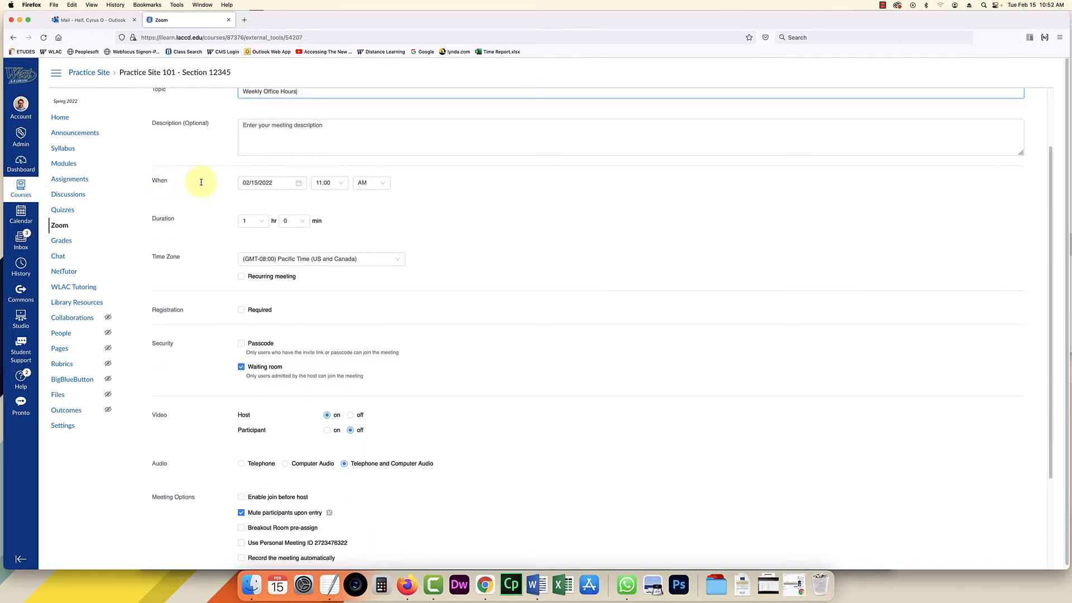
{"action": "left_click", "coordinate": [297, 188]}
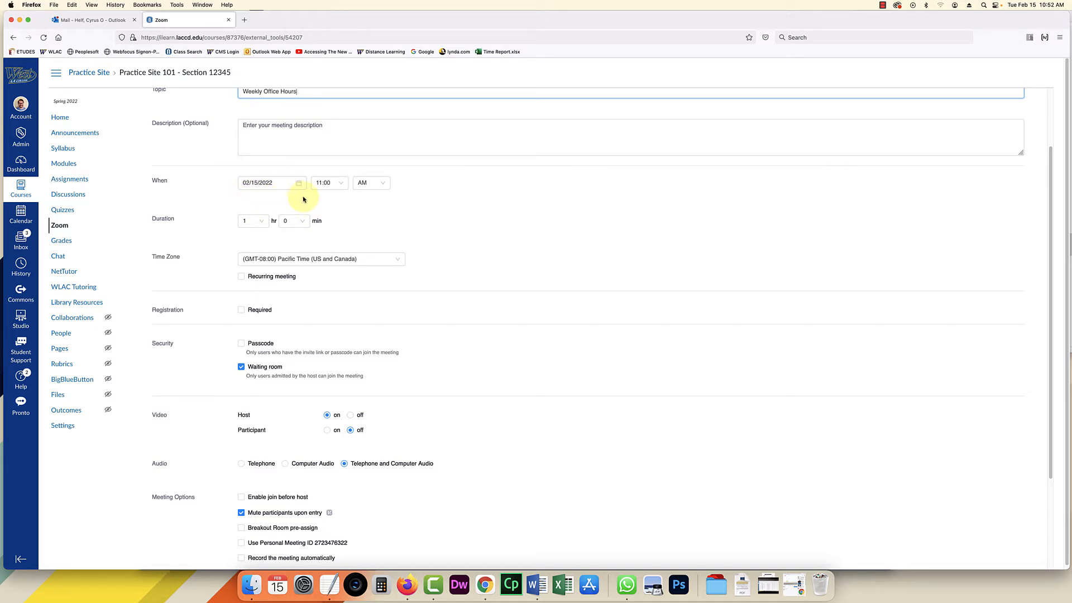
{"action": "left_click", "coordinate": [299, 184]}
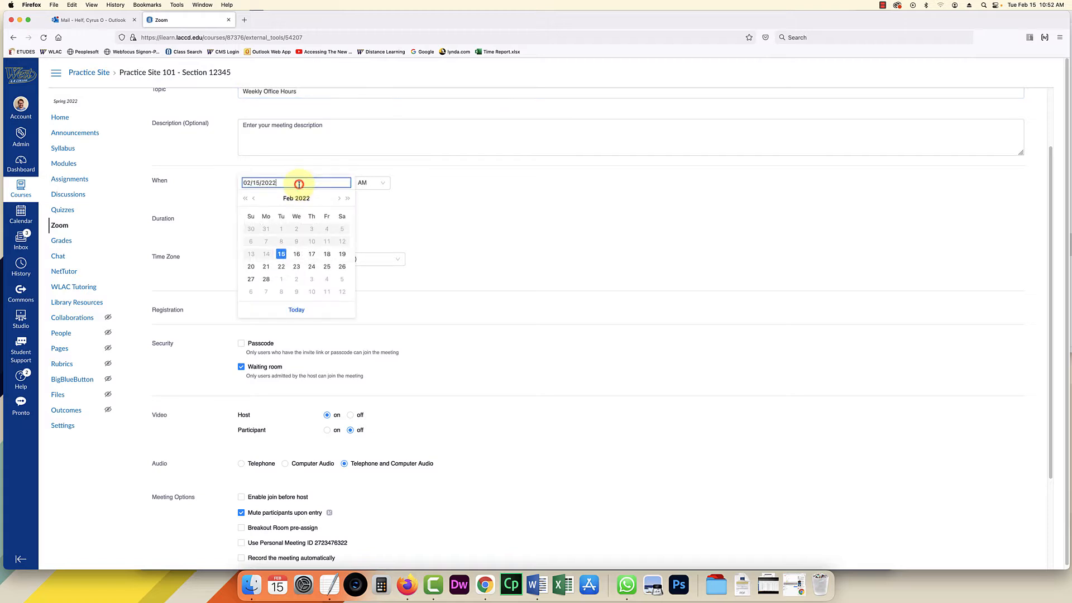
{"action": "left_click", "coordinate": [328, 256]}
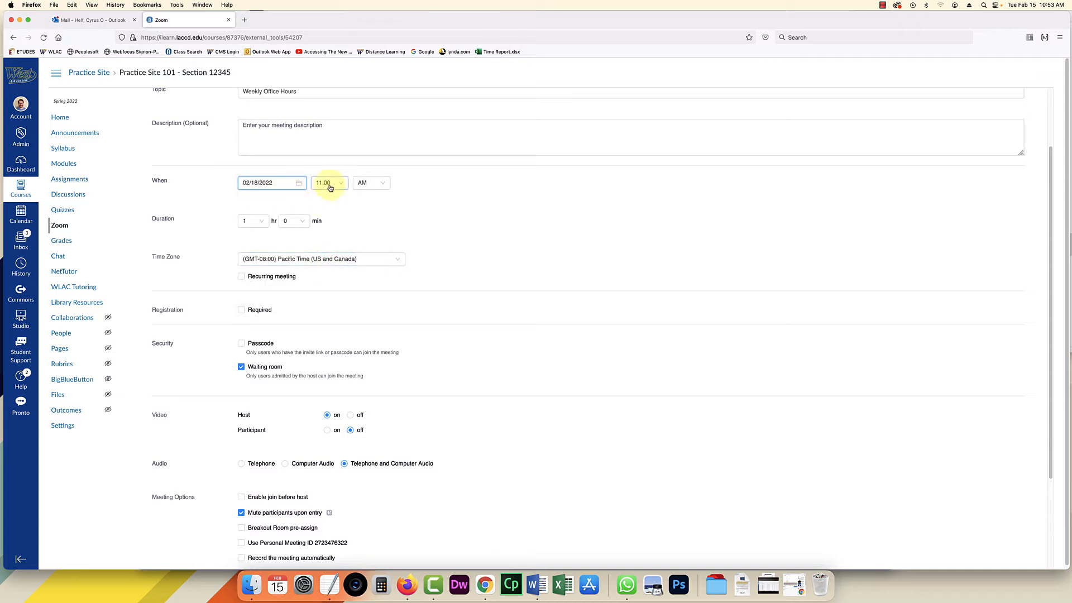
Set the meeting's start time to 3:00 PM.
{"action": "left_click", "coordinate": [342, 186]}
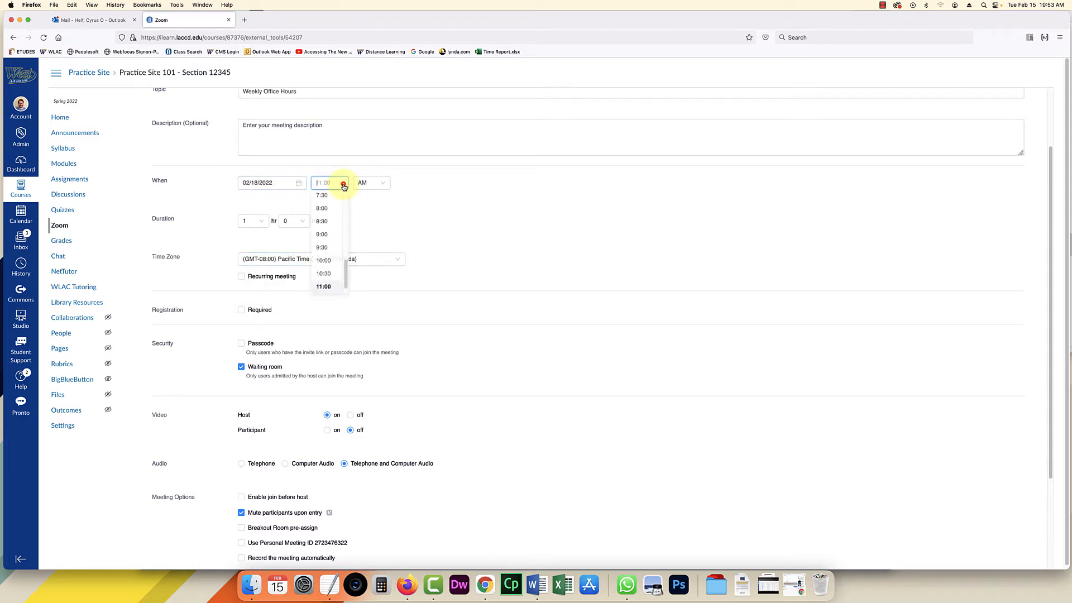
{"action": "scroll", "coordinate": [332, 244], "scroll_direction": "up", "scroll_amount": 5}
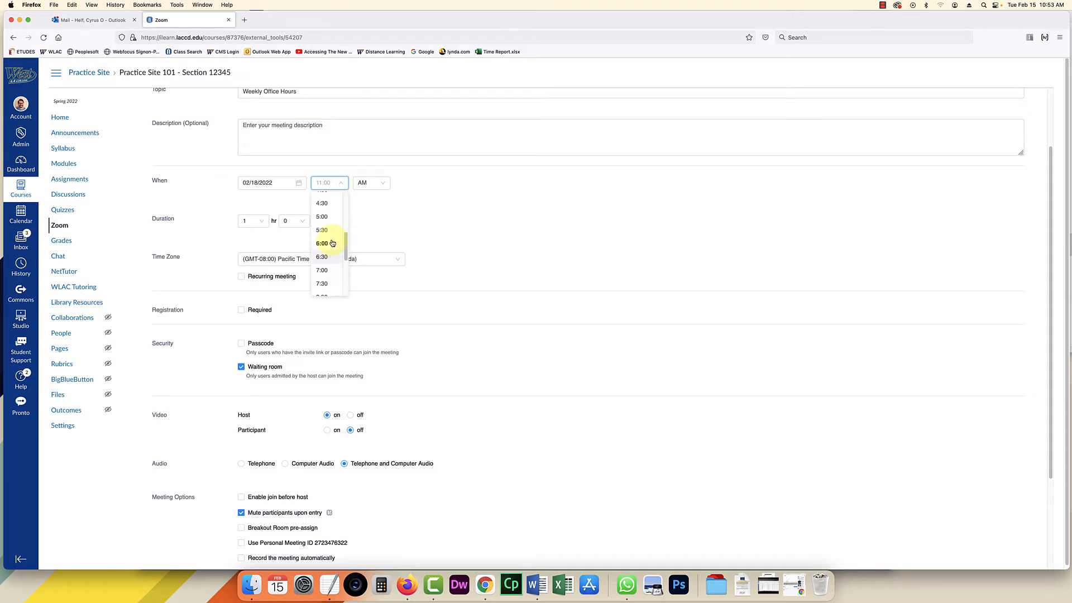
{"action": "scroll", "coordinate": [332, 240], "scroll_direction": "up", "scroll_amount": 2}
{"action": "left_click", "coordinate": [330, 206]}
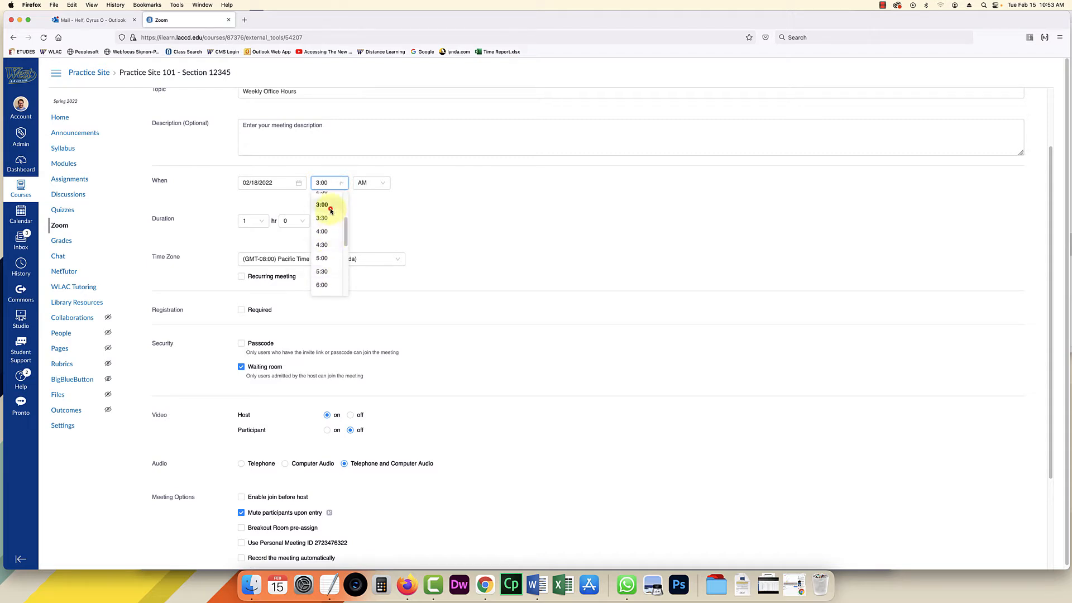
{"action": "left_click", "coordinate": [375, 182]}
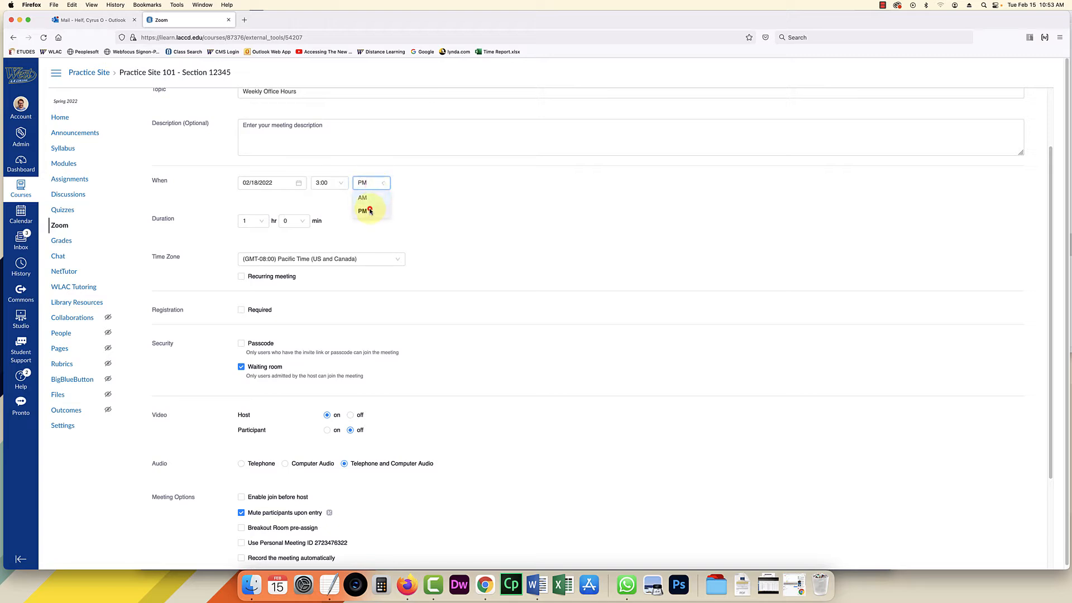
{"action": "left_click", "coordinate": [371, 211]}
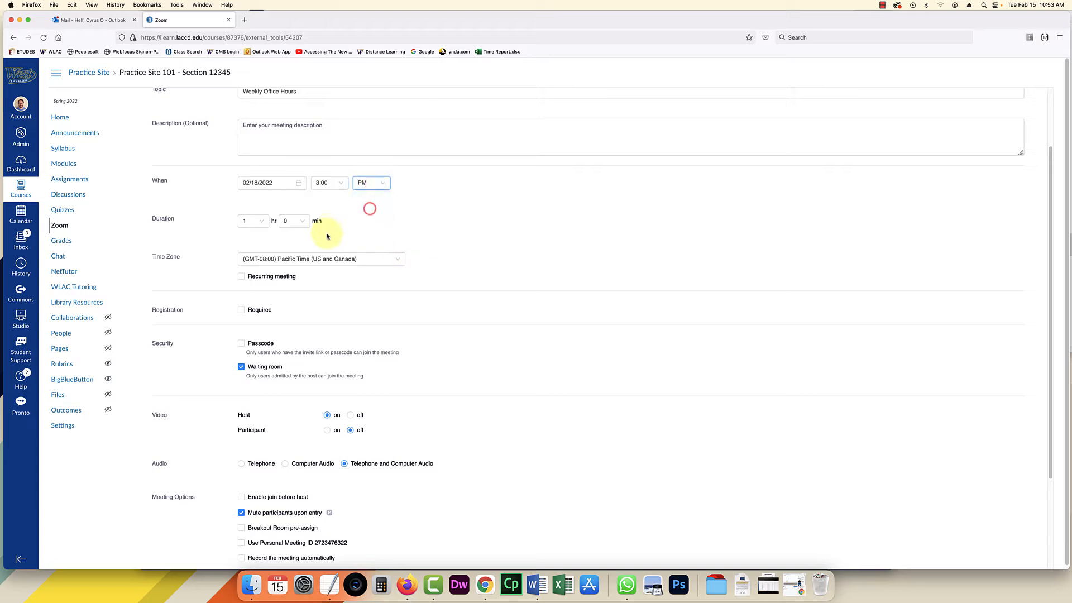
{"action": "left_click", "coordinate": [261, 224]}
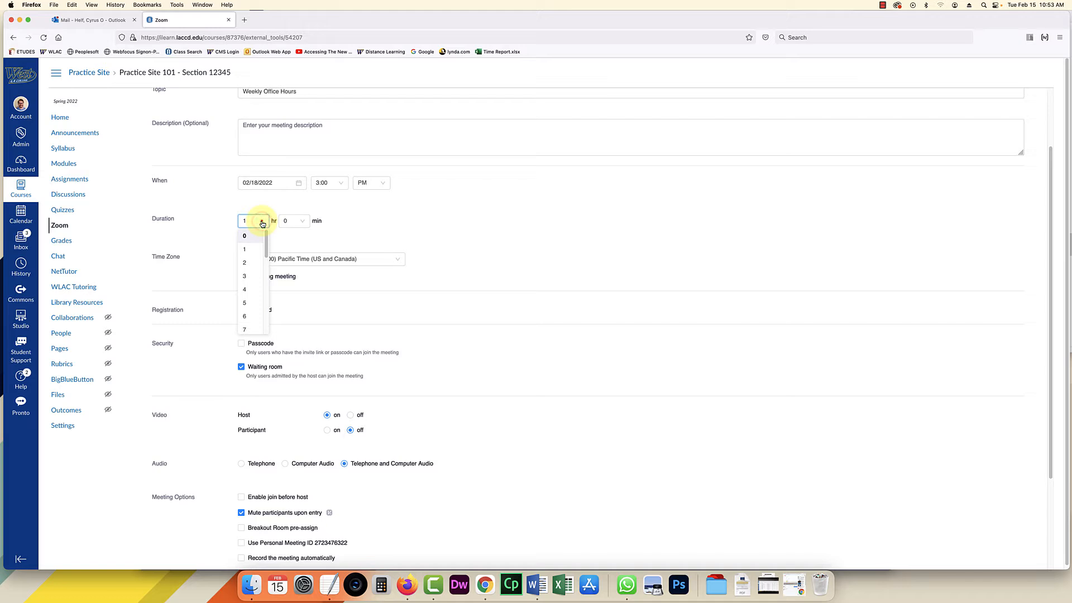
{"action": "left_click", "coordinate": [262, 224]}
Make the meeting recurring and set its recurrence to Weekly.
{"action": "scroll", "coordinate": [347, 217], "scroll_direction": "down", "scroll_amount": 1}
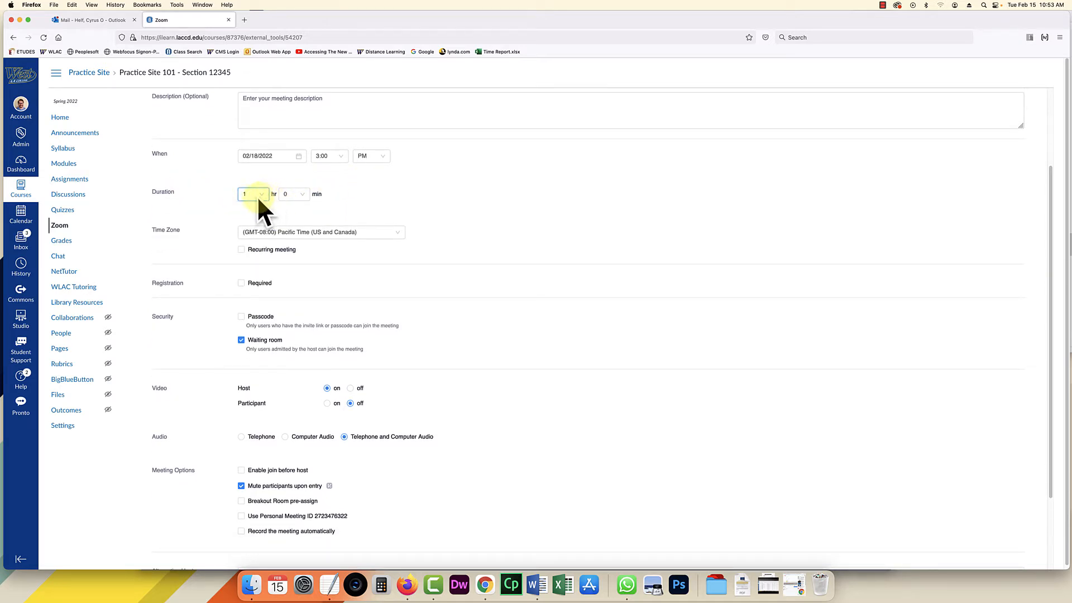
{"action": "scroll", "coordinate": [372, 193], "scroll_direction": "down", "scroll_amount": 1}
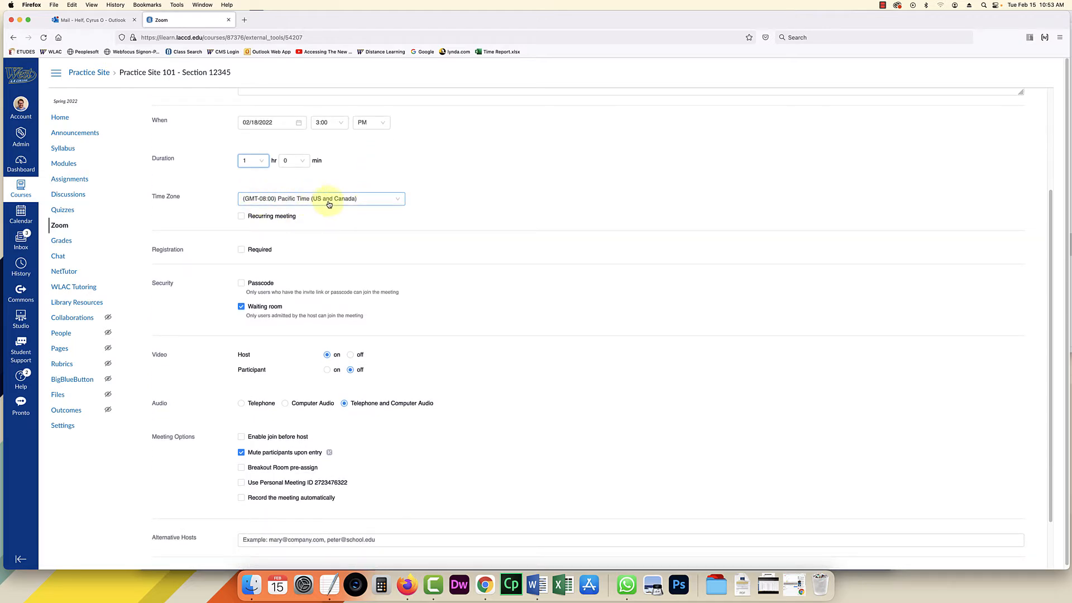
{"action": "left_click", "coordinate": [242, 218]}
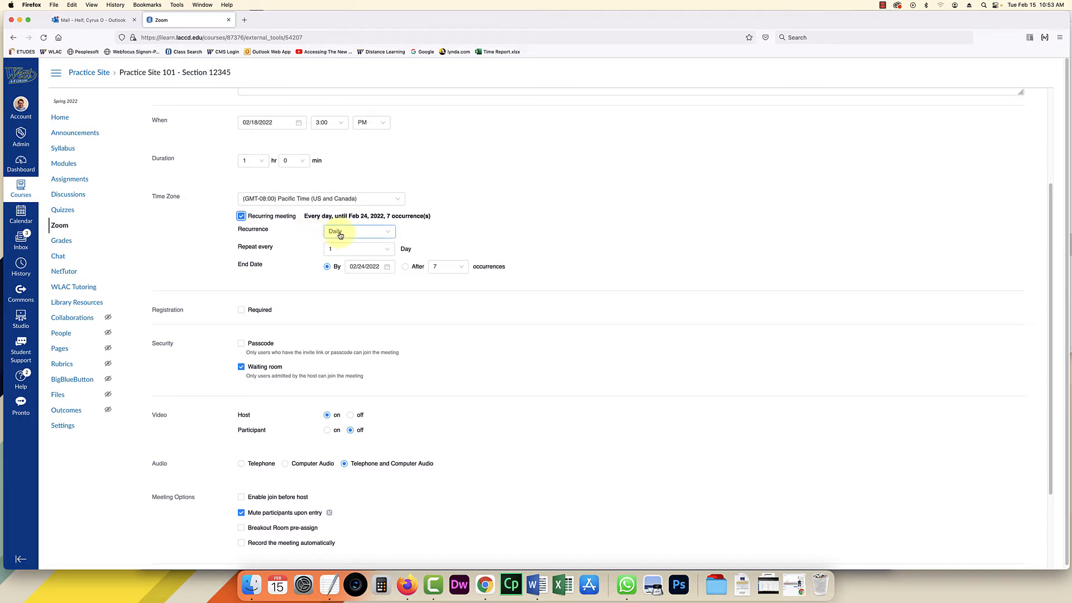
{"action": "left_click", "coordinate": [390, 234]}
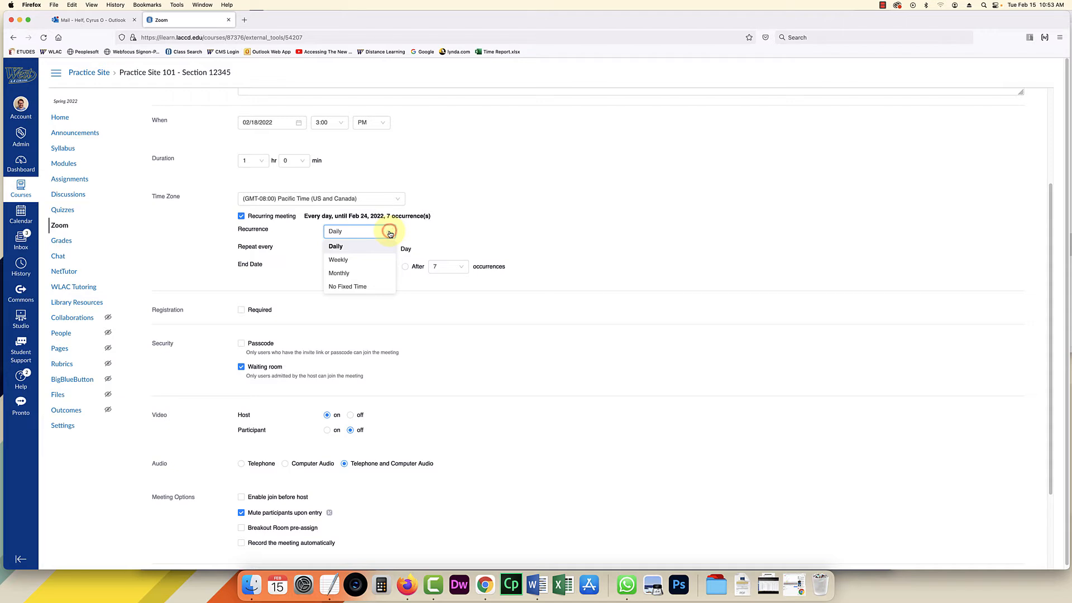
{"action": "left_click", "coordinate": [369, 260]}
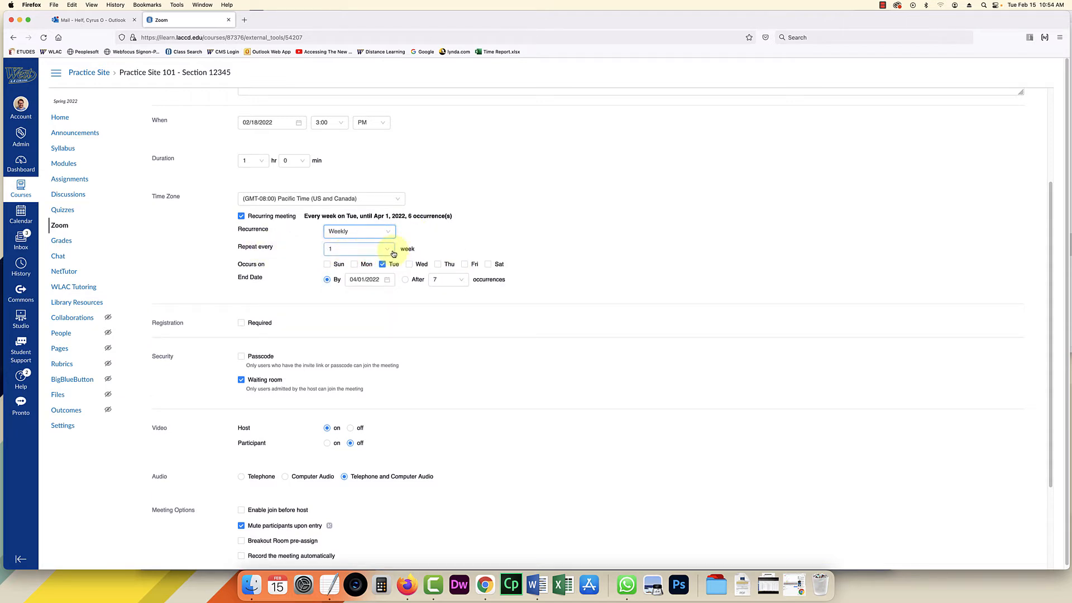
Set the weekly meeting to occur on Friday only, removing Tuesday from the selected days.
{"action": "scroll", "coordinate": [442, 250], "scroll_direction": "down", "scroll_amount": 1}
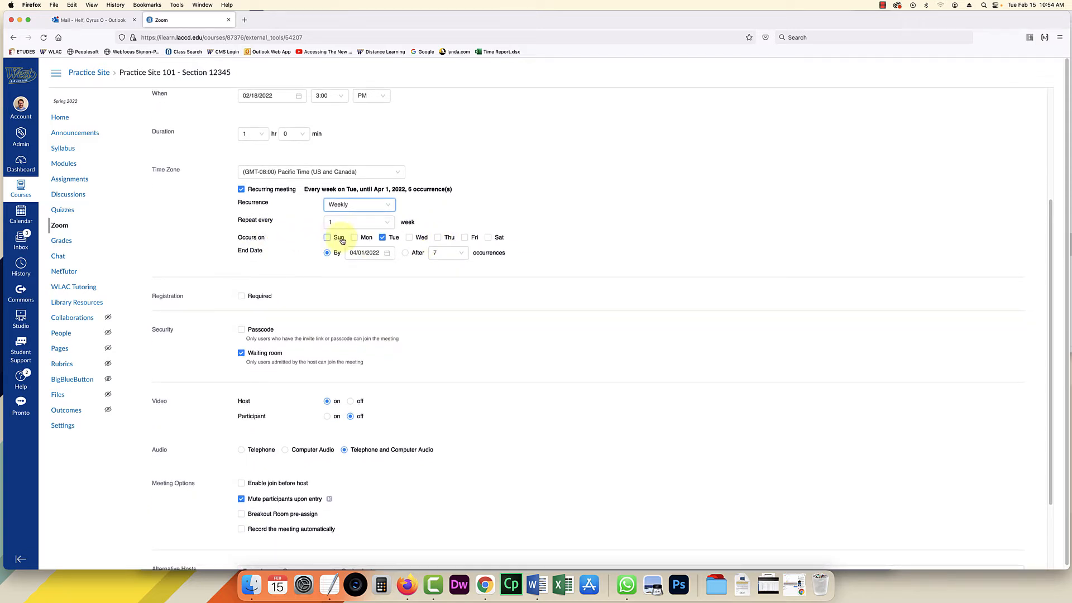
{"action": "left_click", "coordinate": [464, 238]}
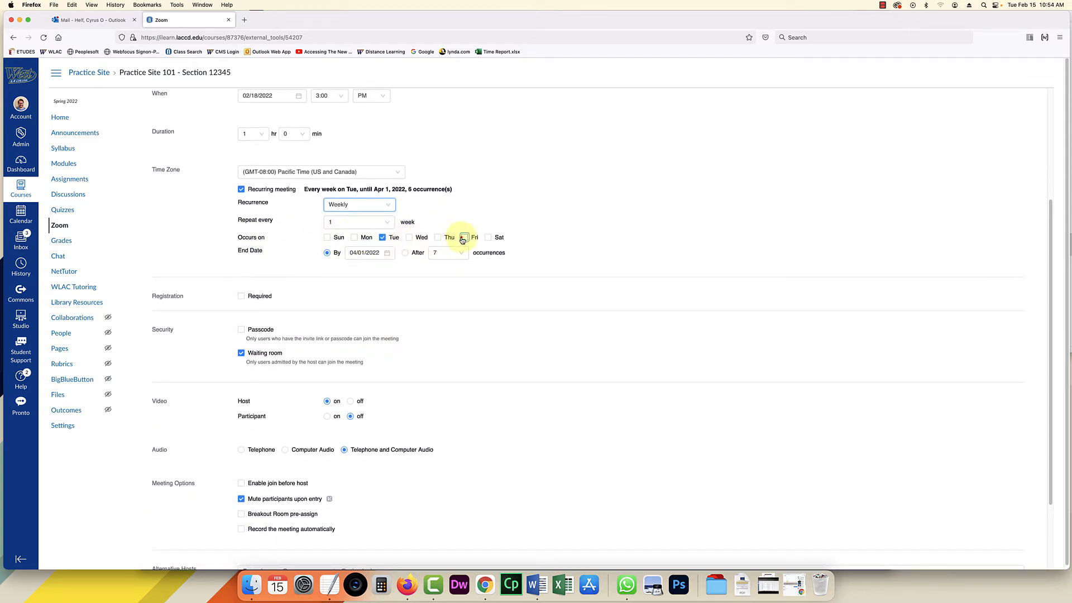
{"action": "left_click", "coordinate": [383, 238]}
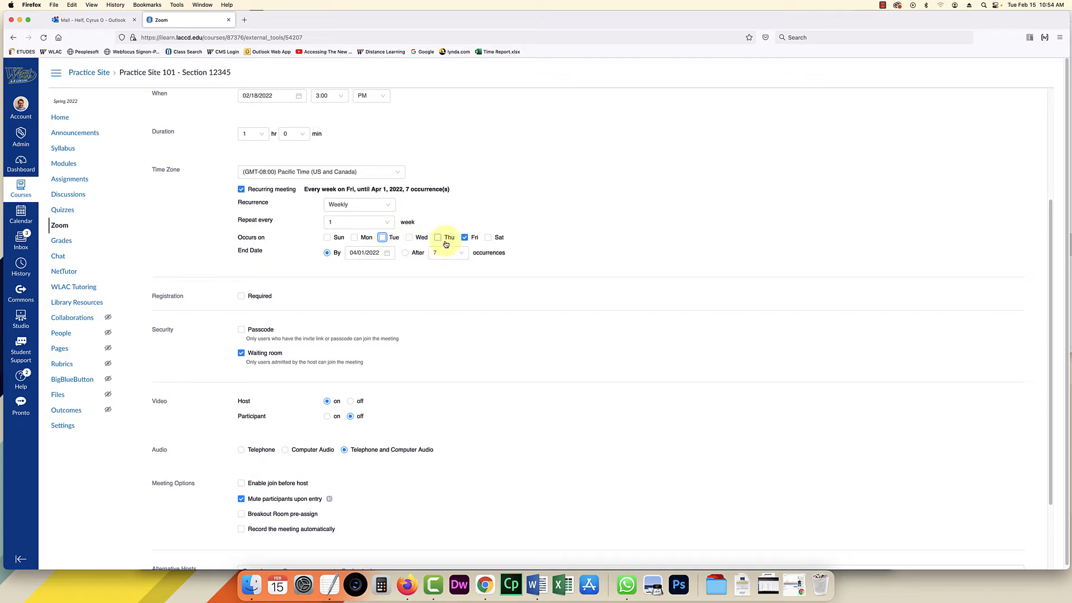
{"action": "left_click", "coordinate": [411, 240]}
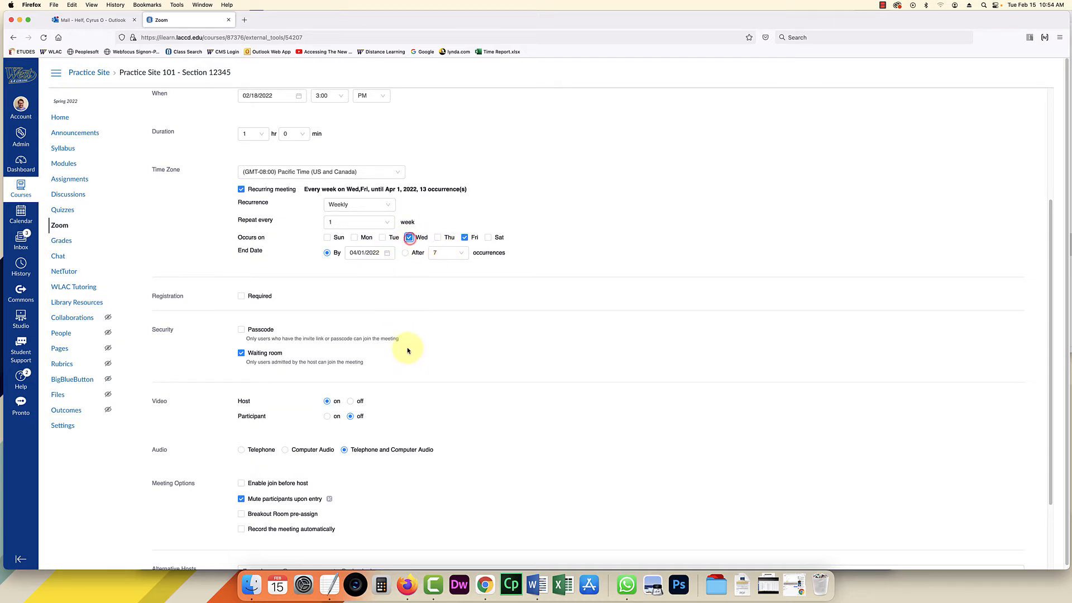
{"action": "left_click", "coordinate": [410, 239]}
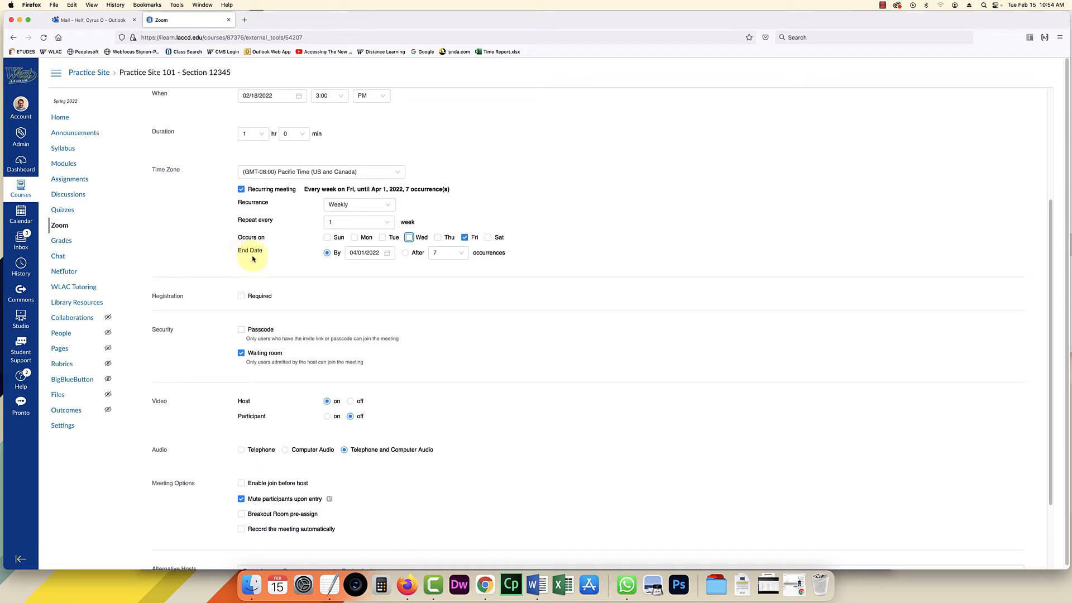
Set the end date of the recurring meeting to 06/06/2022.
{"action": "left_click", "coordinate": [387, 254]}
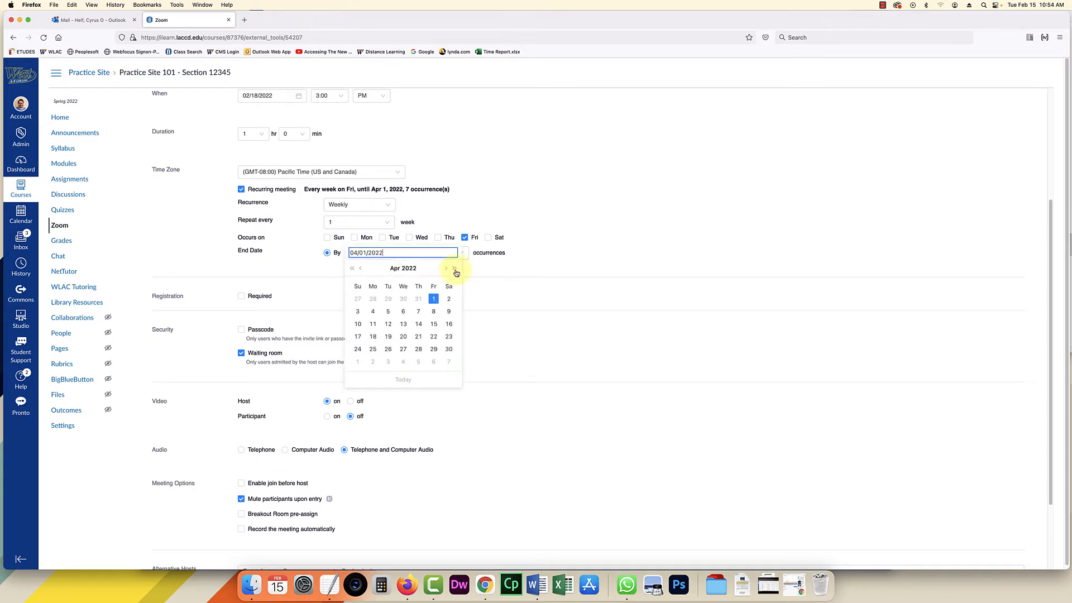
{"action": "left_click", "coordinate": [446, 268]}
{"action": "left_click", "coordinate": [446, 269]}
{"action": "left_click", "coordinate": [446, 268]}
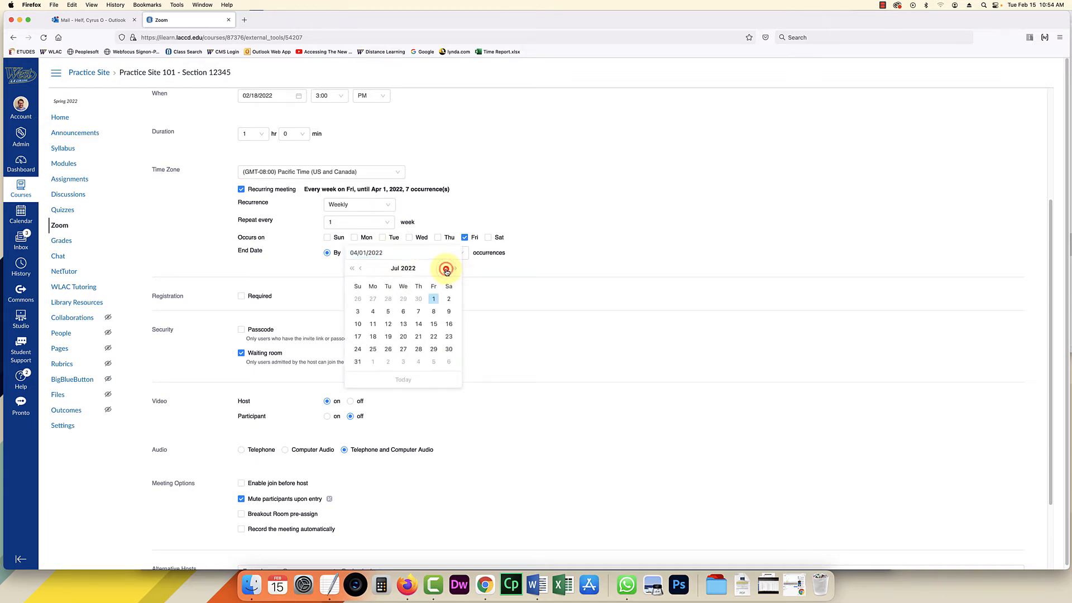
{"action": "left_click", "coordinate": [360, 269]}
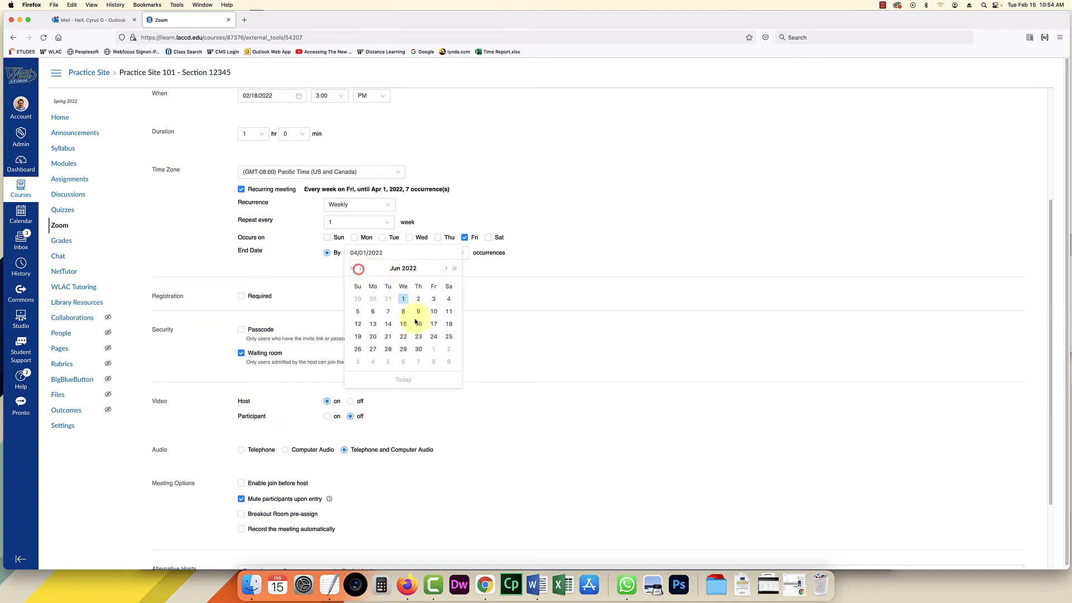
{"action": "left_click", "coordinate": [374, 313]}
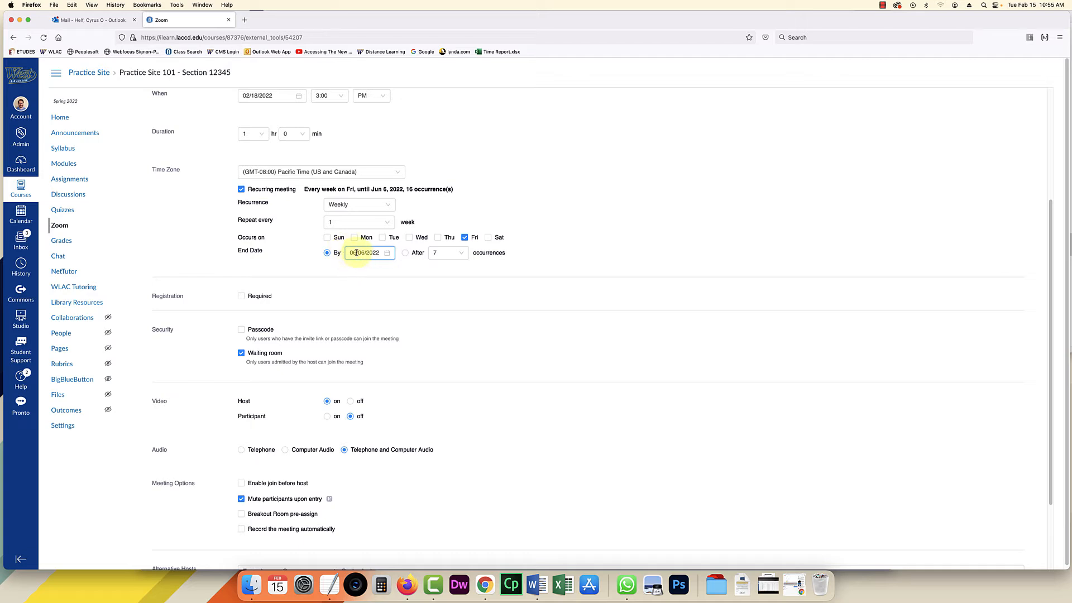
{"action": "scroll", "coordinate": [320, 283], "scroll_direction": "down", "scroll_amount": 2}
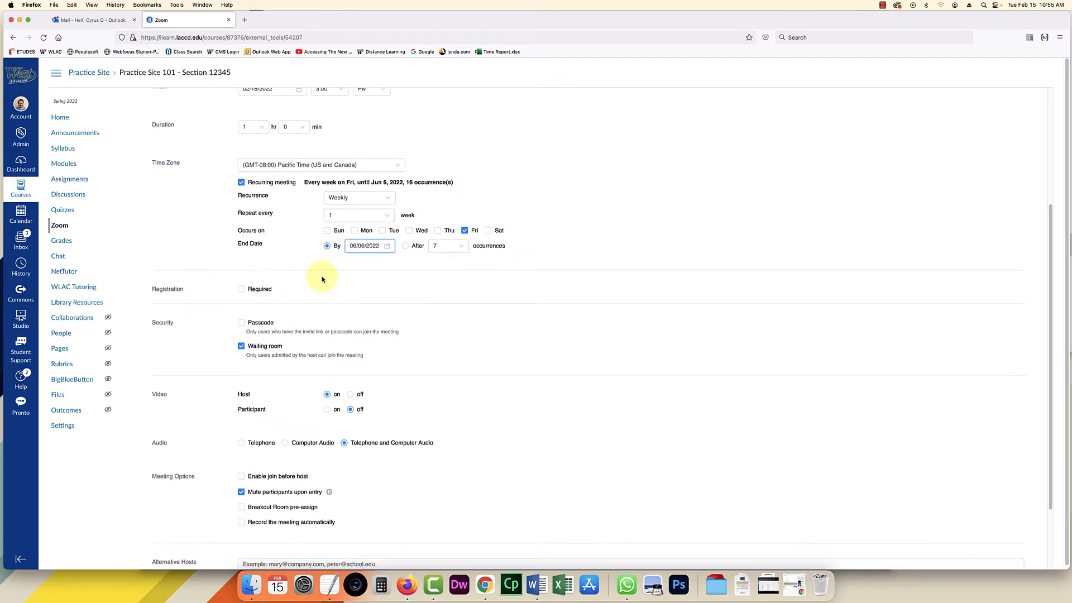
{"action": "scroll", "coordinate": [359, 260], "scroll_direction": "down", "scroll_amount": 1}
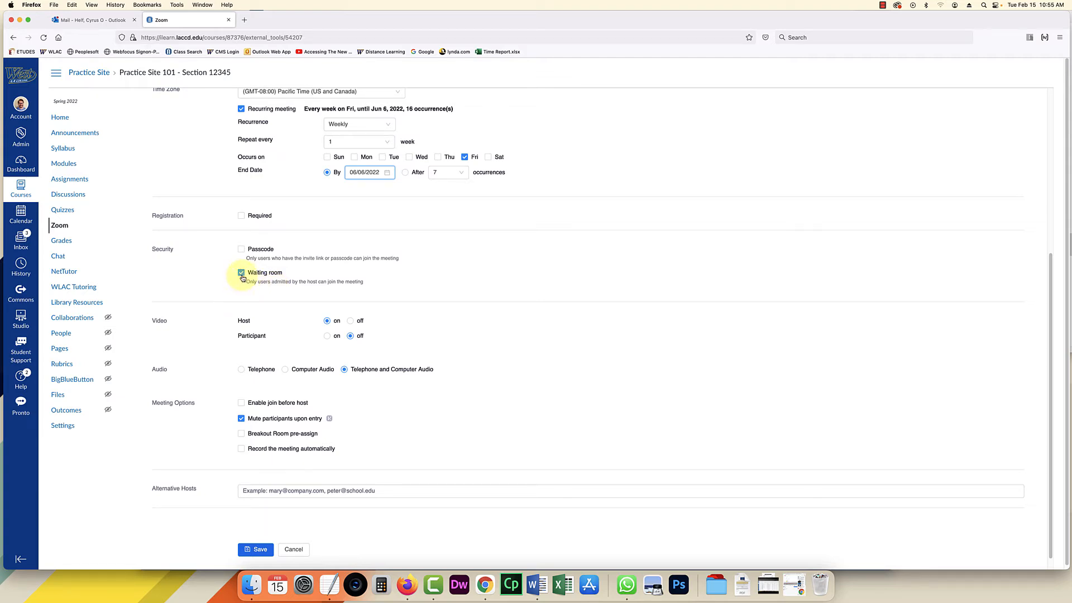
Disable the waiting room in the meeting's security options and save the meeting.
{"action": "left_click", "coordinate": [241, 272]}
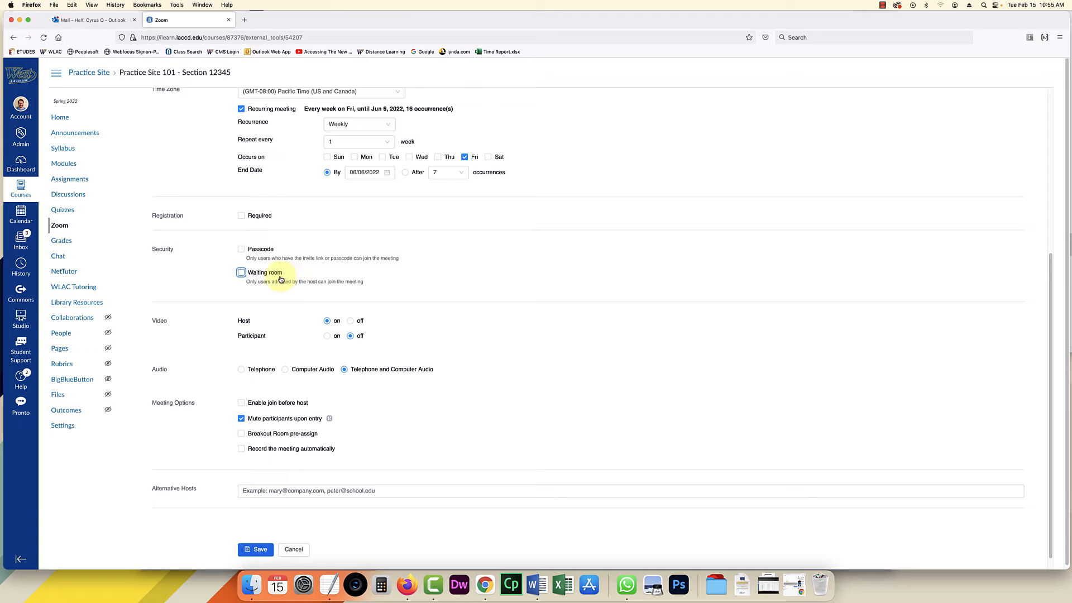
{"action": "left_click", "coordinate": [241, 273]}
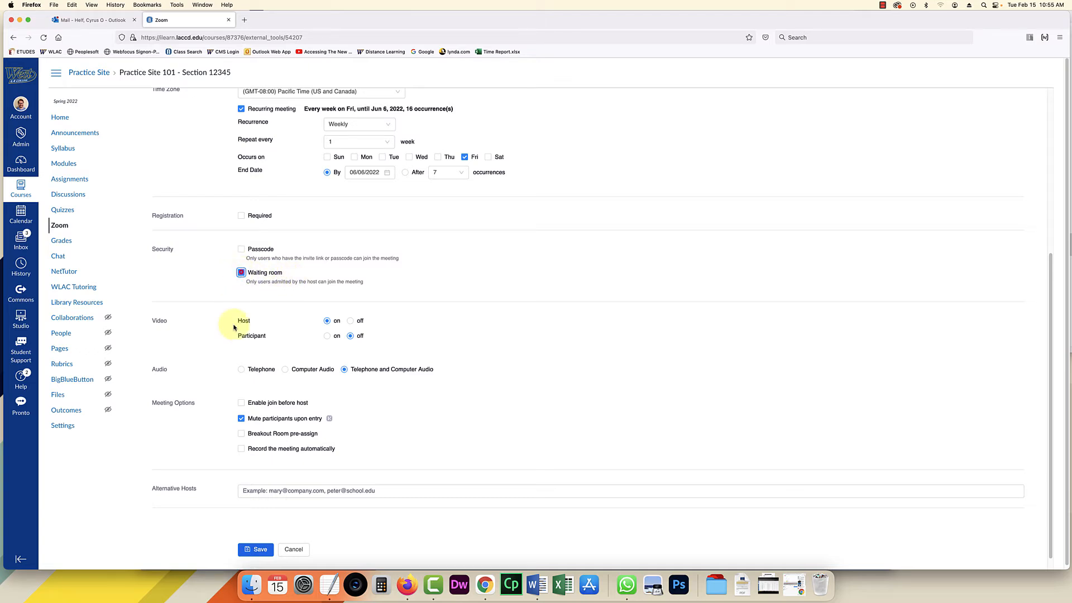
{"action": "left_click", "coordinate": [241, 272]}
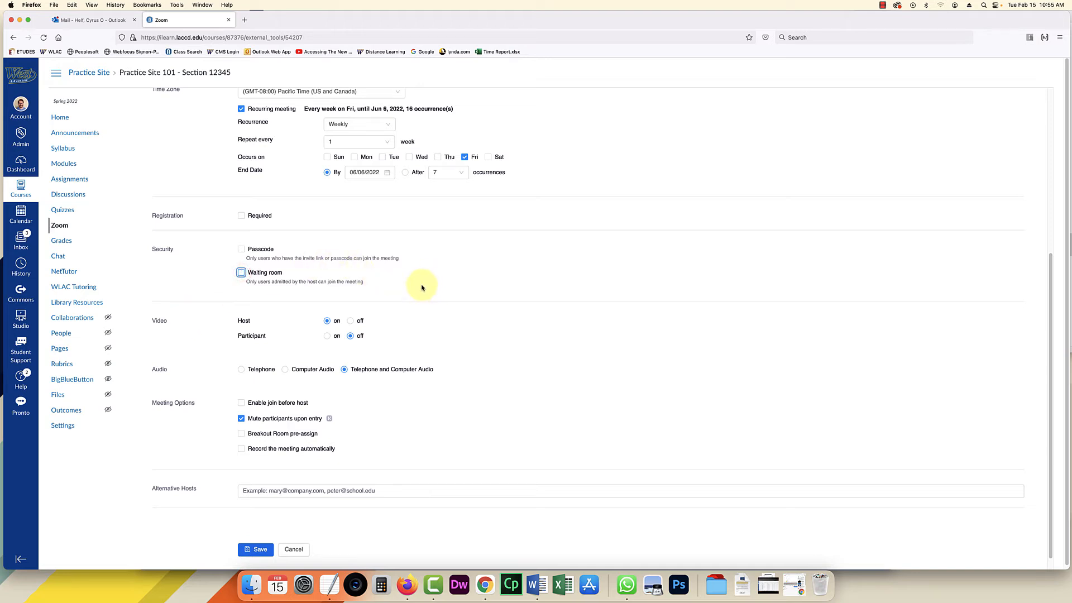
{"action": "scroll", "coordinate": [421, 287], "scroll_direction": "down", "scroll_amount": 2}
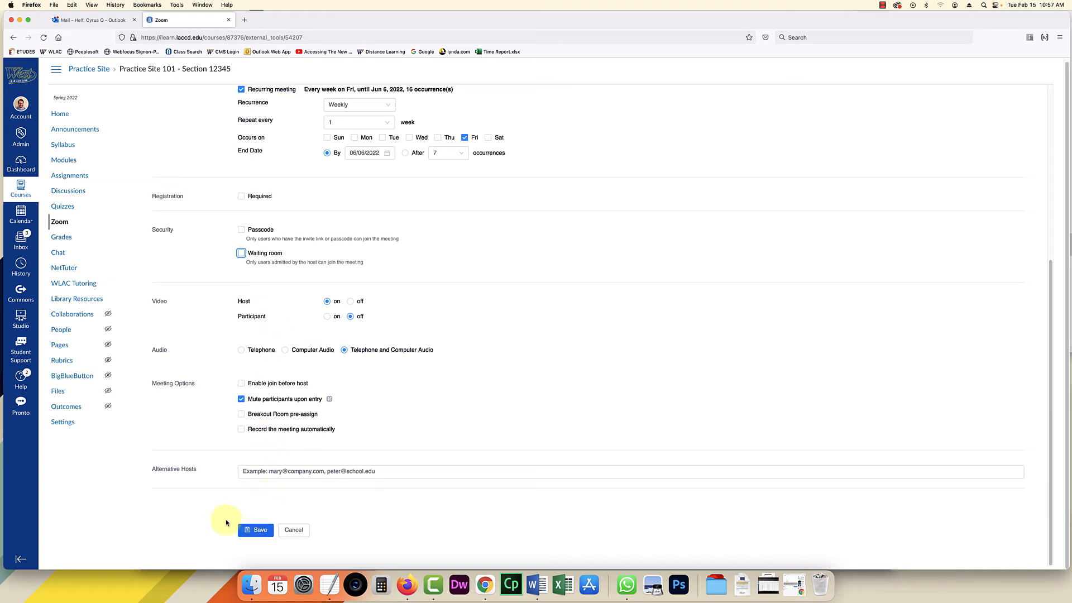
{"action": "left_click", "coordinate": [258, 532]}
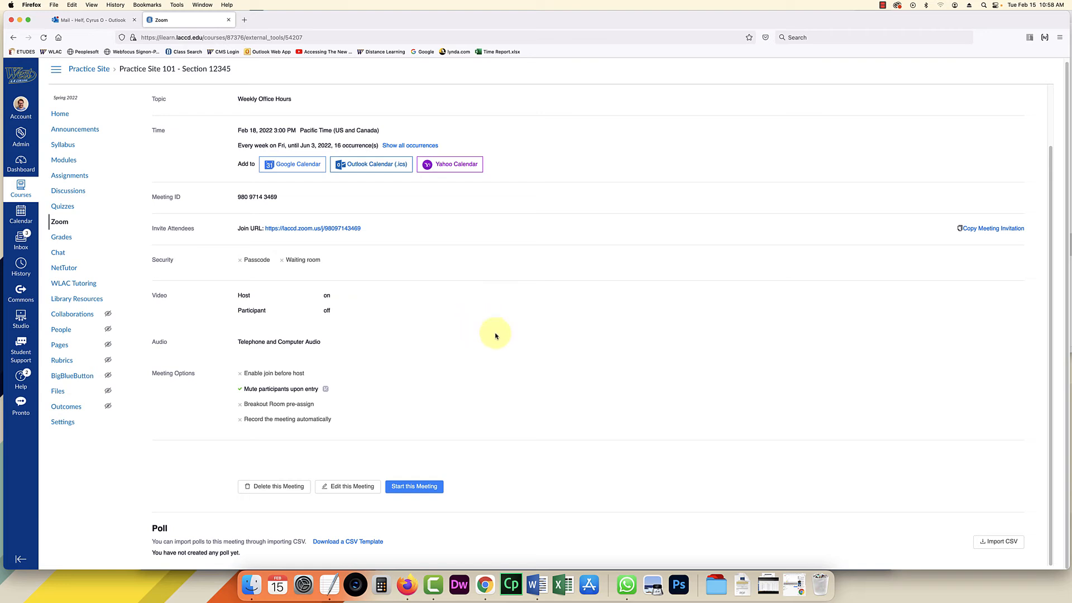
Return to the course's Zoom meetings and look through the list of upcoming Weekly Office Hours occurrences.
{"action": "left_click", "coordinate": [60, 223]}
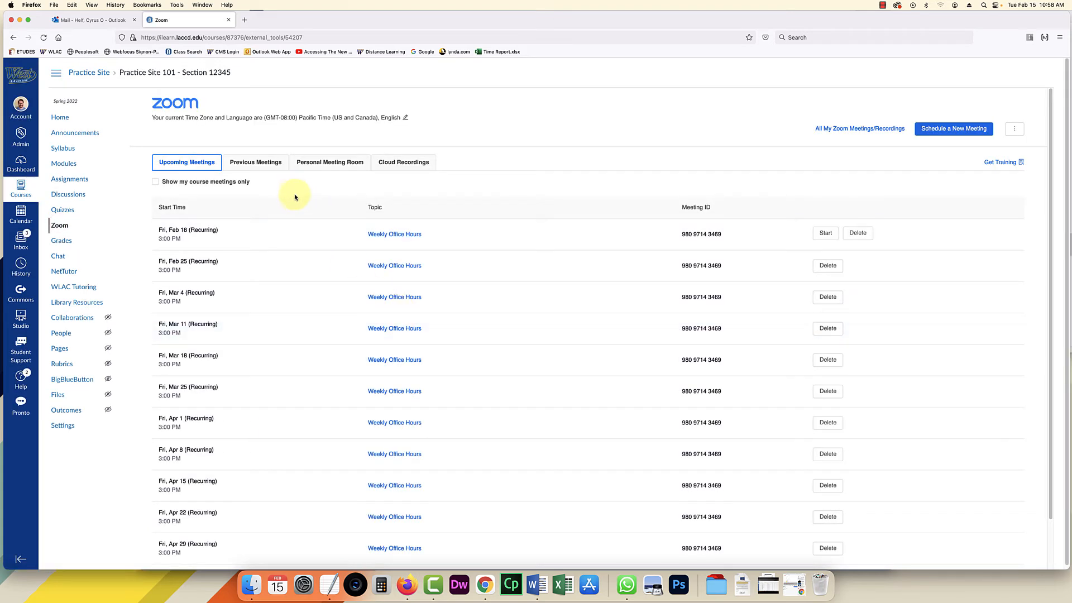
{"action": "scroll", "coordinate": [300, 325], "scroll_direction": "down", "scroll_amount": 2}
{"action": "scroll", "coordinate": [300, 328], "scroll_direction": "down", "scroll_amount": 2}
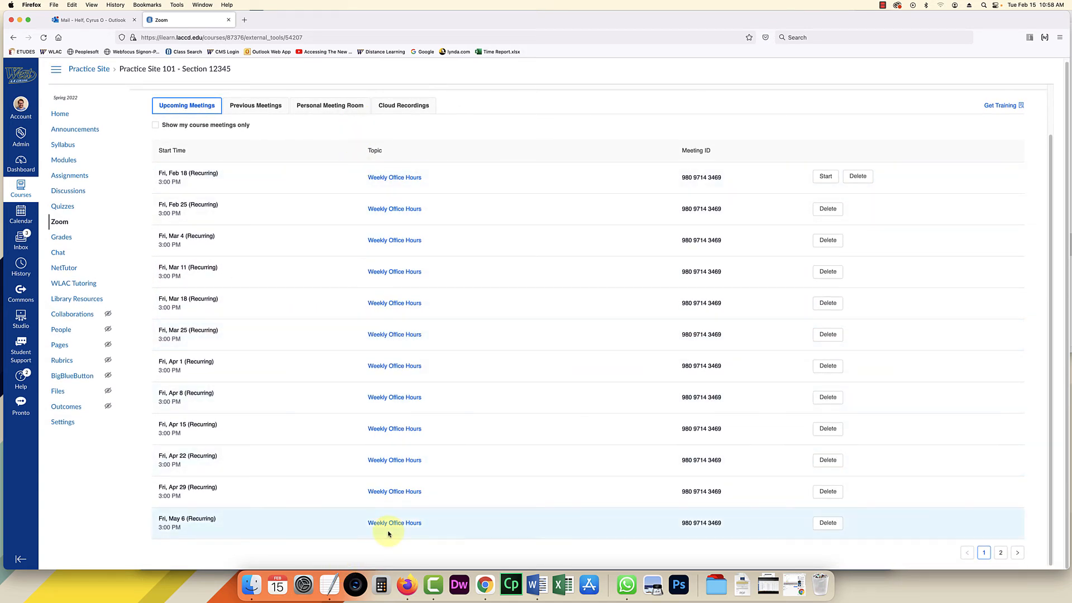
{"action": "left_click", "coordinate": [1003, 558]}
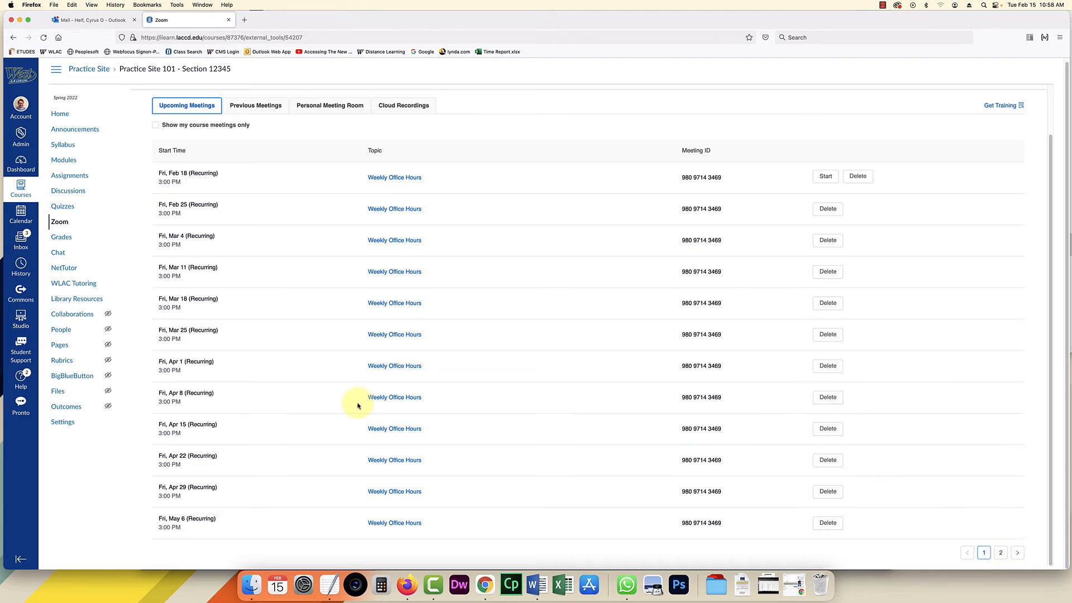
{"action": "scroll", "coordinate": [313, 290], "scroll_direction": "up", "scroll_amount": 2}
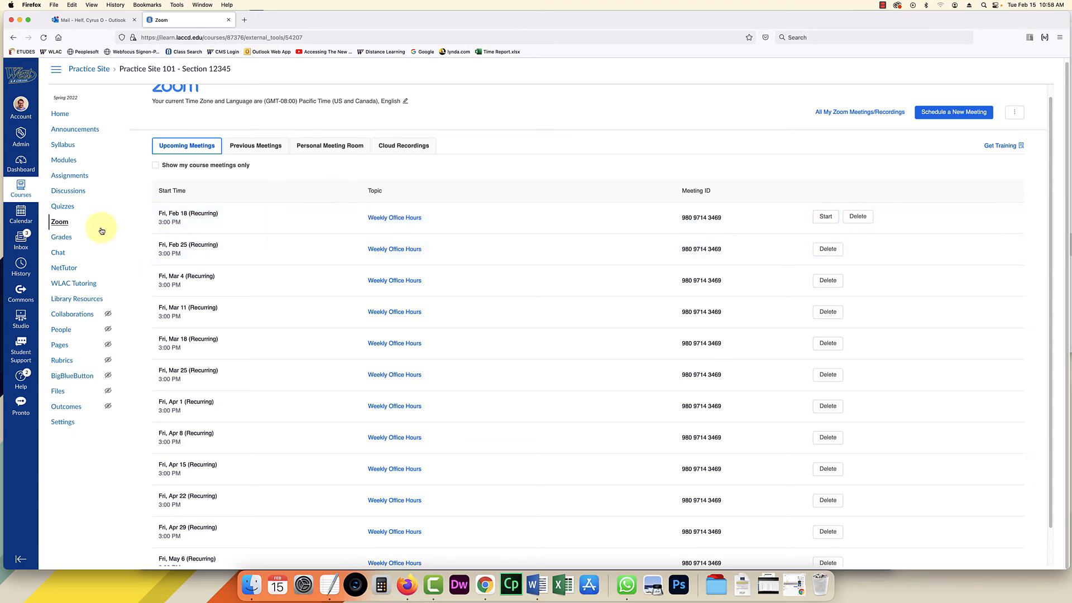
Open the Feb 18 Weekly Office Hours meeting, review its full invitation text and copy the meeting invitation.
{"action": "left_click", "coordinate": [401, 218]}
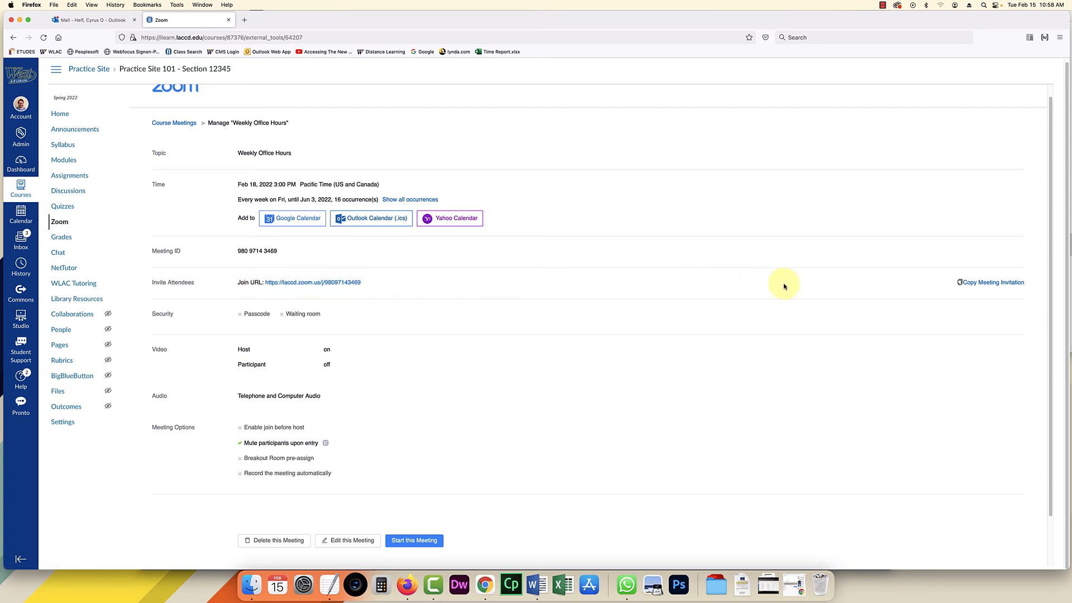
{"action": "left_click", "coordinate": [994, 283]}
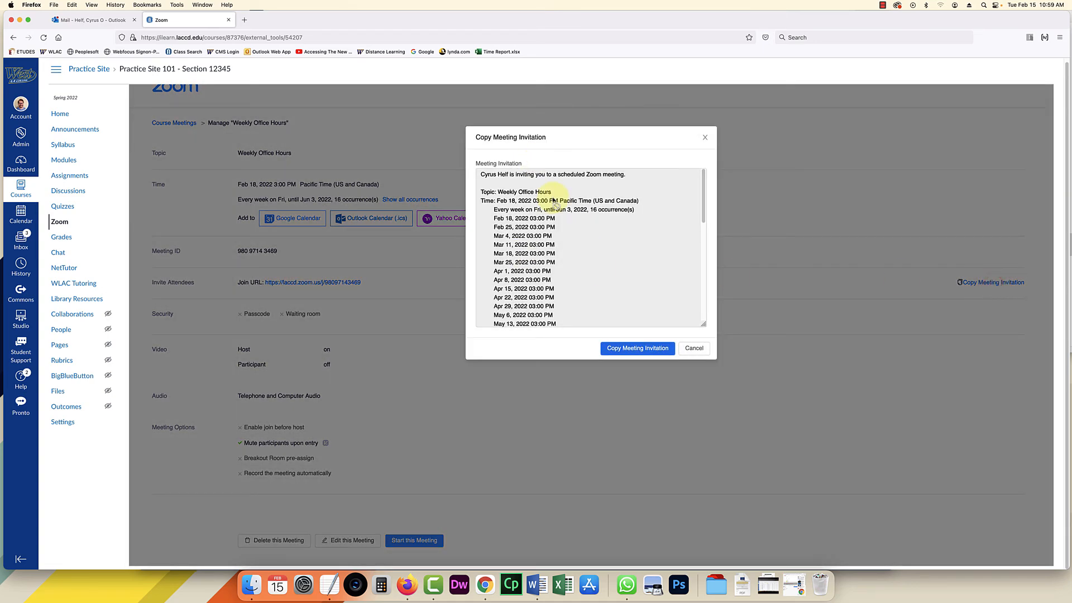
{"action": "scroll", "coordinate": [575, 223], "scroll_direction": "down", "scroll_amount": 5}
{"action": "scroll", "coordinate": [553, 201], "scroll_direction": "down", "scroll_amount": 5}
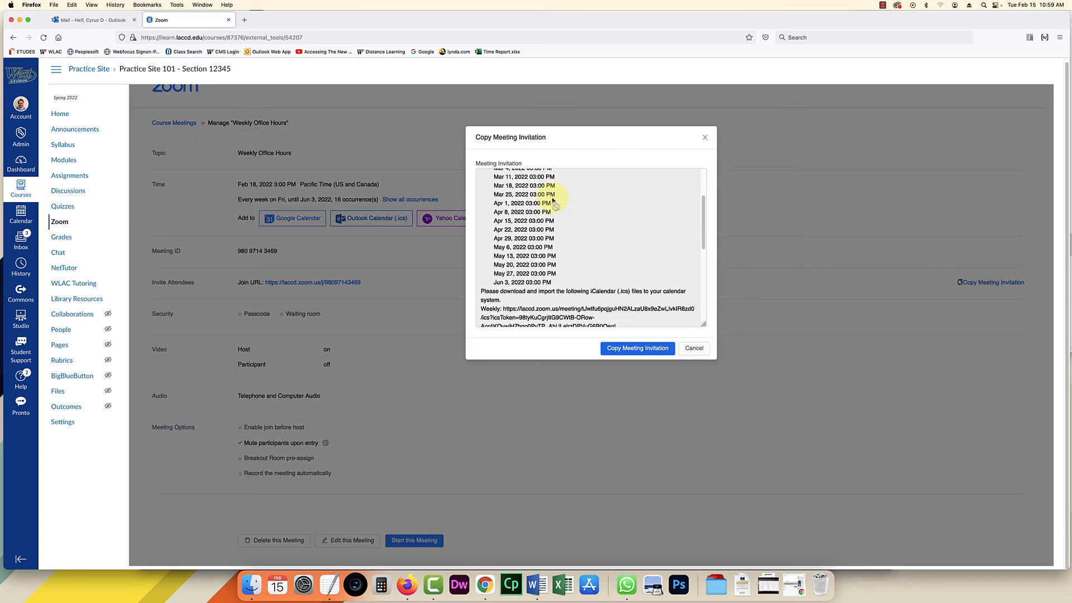
{"action": "scroll", "coordinate": [542, 253], "scroll_direction": "down", "scroll_amount": 3}
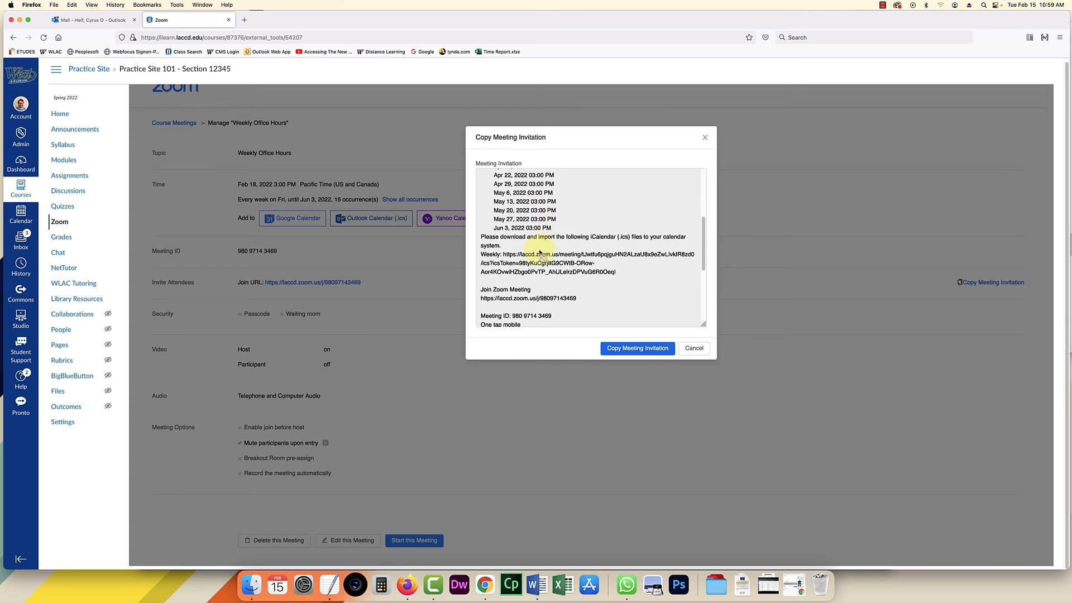
{"action": "scroll", "coordinate": [582, 229], "scroll_direction": "down", "scroll_amount": 3}
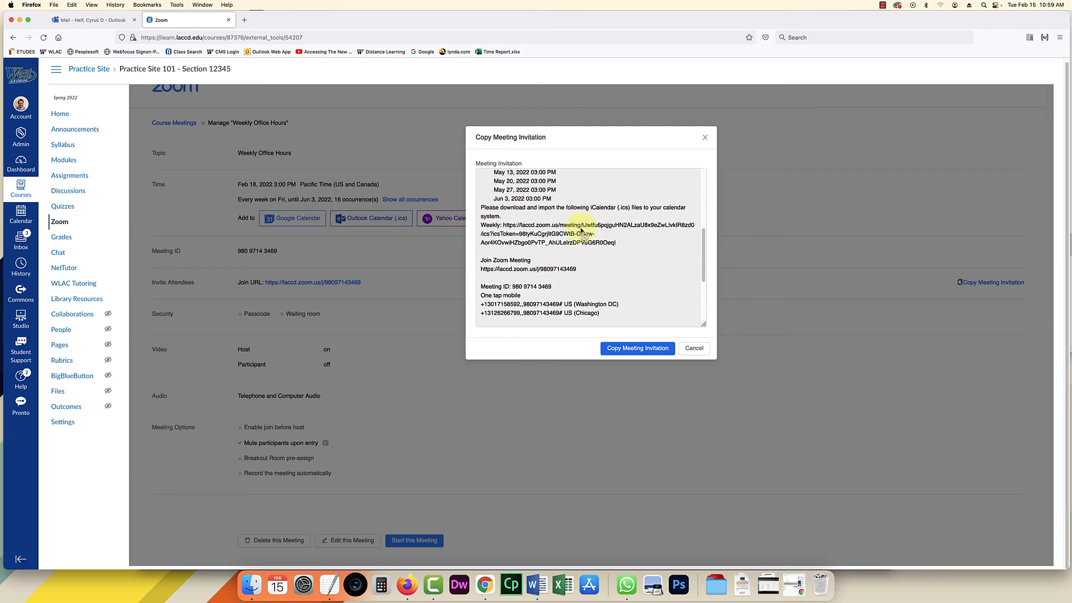
{"action": "scroll", "coordinate": [536, 263], "scroll_direction": "down", "scroll_amount": 2}
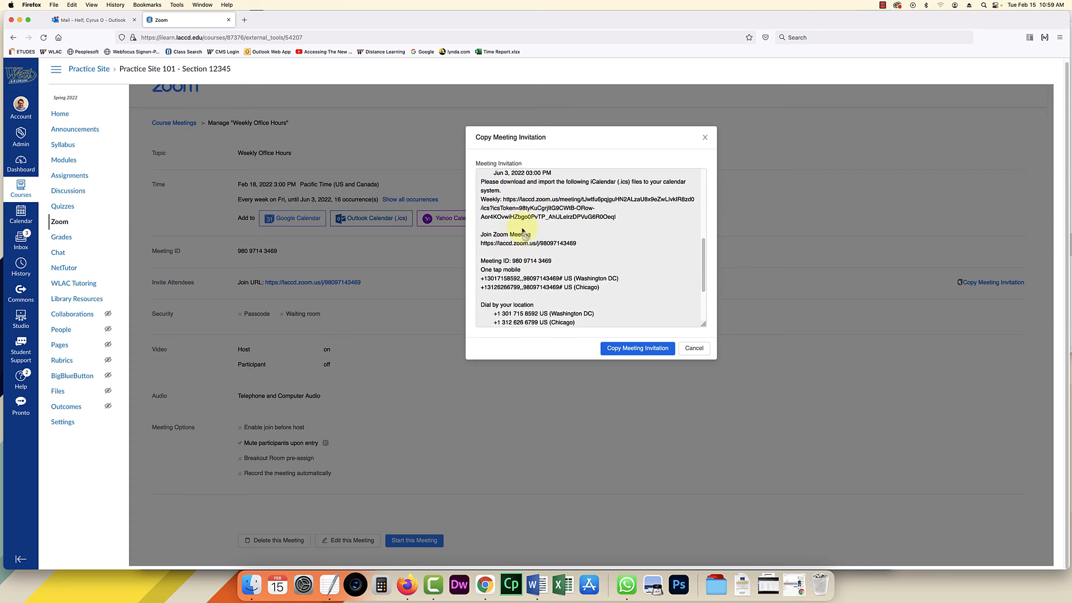
{"action": "scroll", "coordinate": [584, 276], "scroll_direction": "down", "scroll_amount": 4}
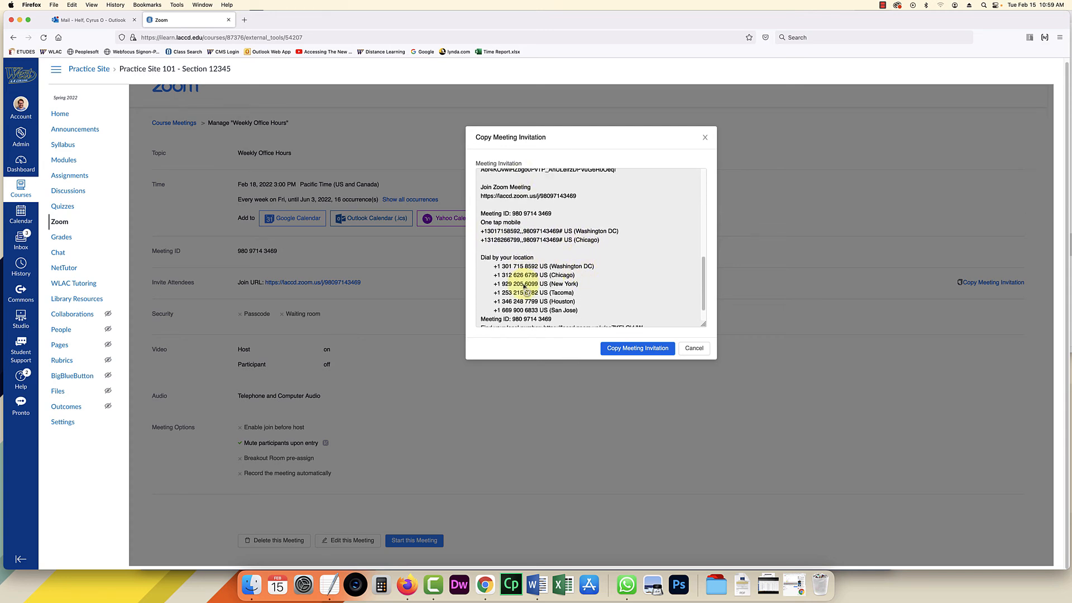
{"action": "scroll", "coordinate": [532, 215], "scroll_direction": "down", "scroll_amount": 3}
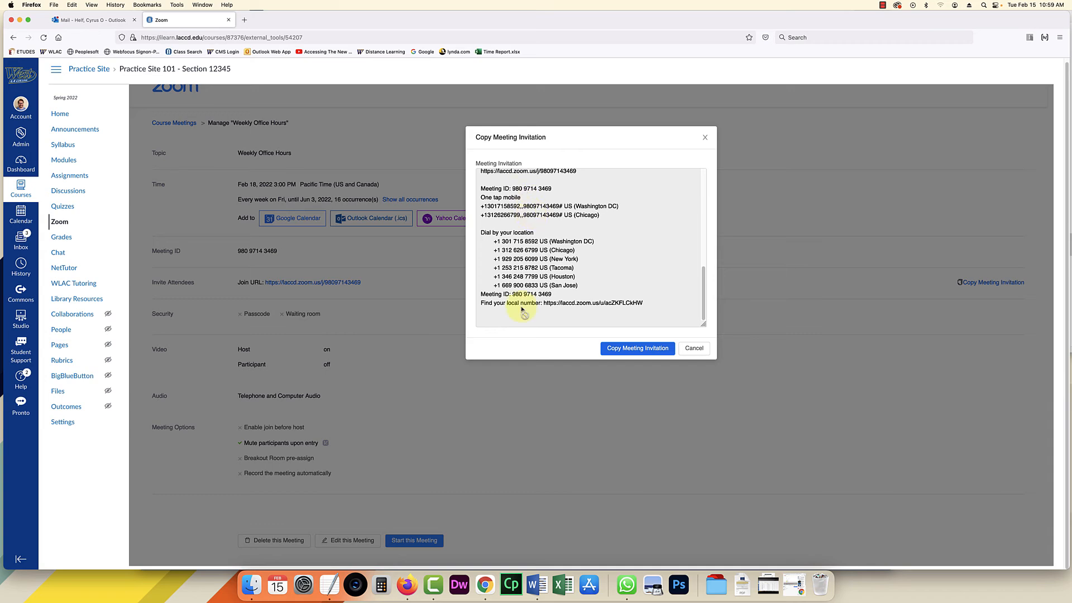
{"action": "scroll", "coordinate": [539, 260], "scroll_direction": "up", "scroll_amount": 4}
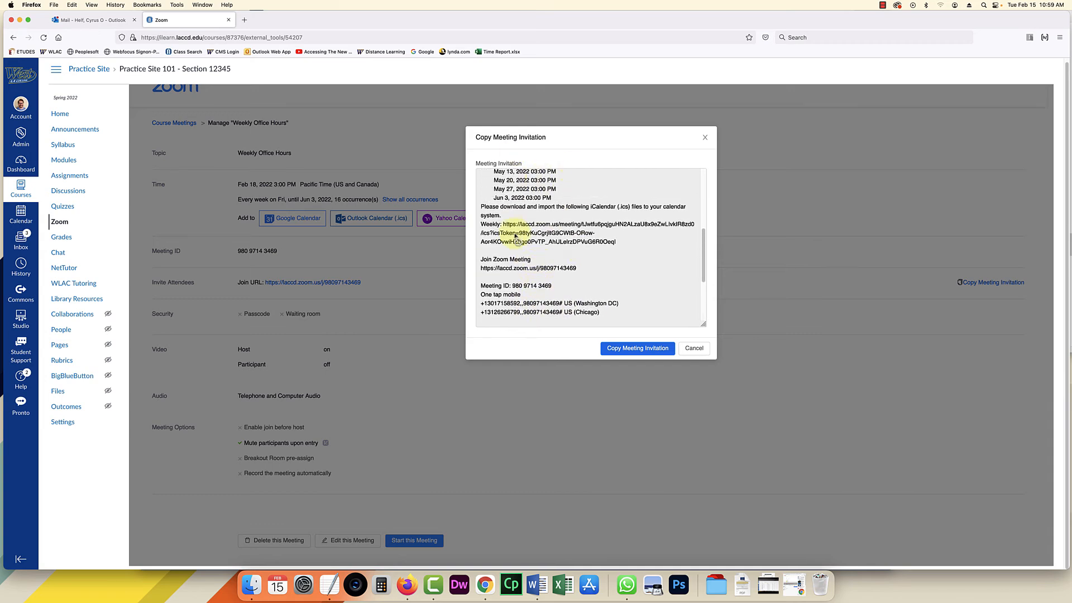
{"action": "scroll", "coordinate": [558, 244], "scroll_direction": "up", "scroll_amount": 8}
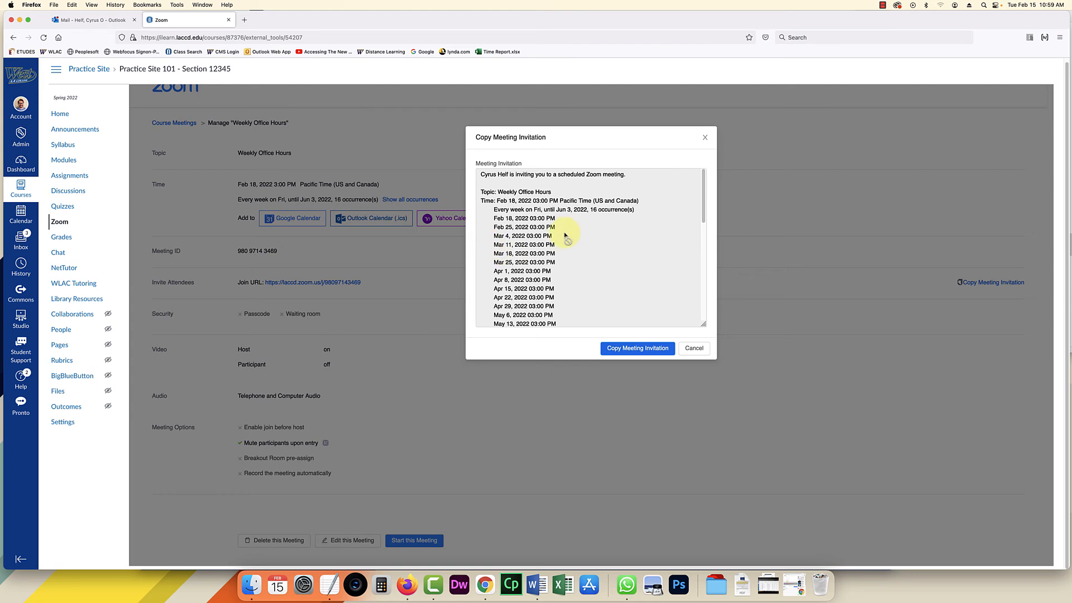
{"action": "left_click", "coordinate": [626, 349]}
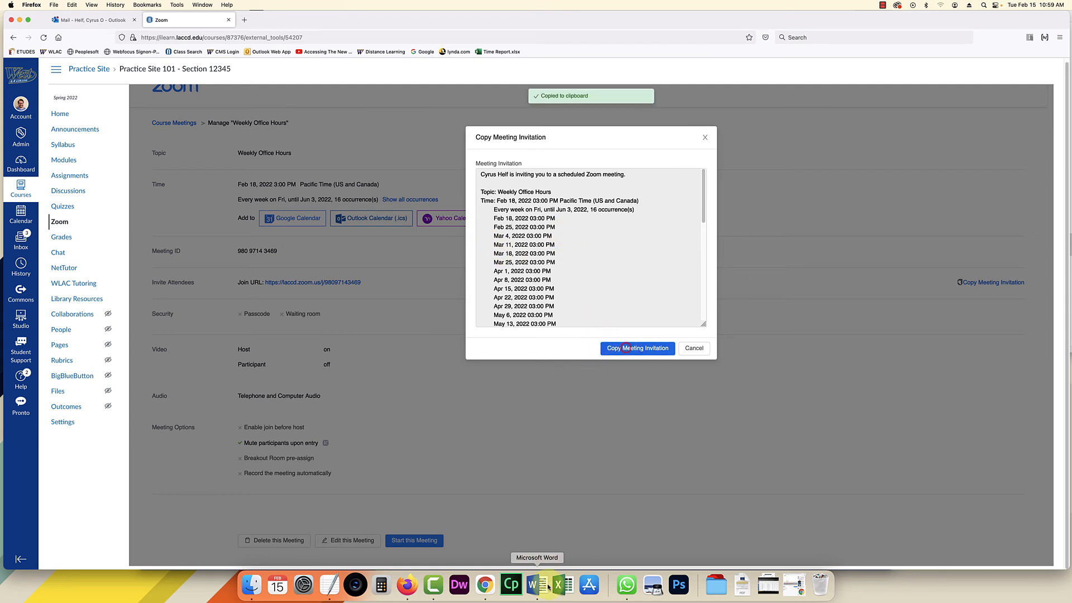
{"action": "left_click", "coordinate": [705, 139]}
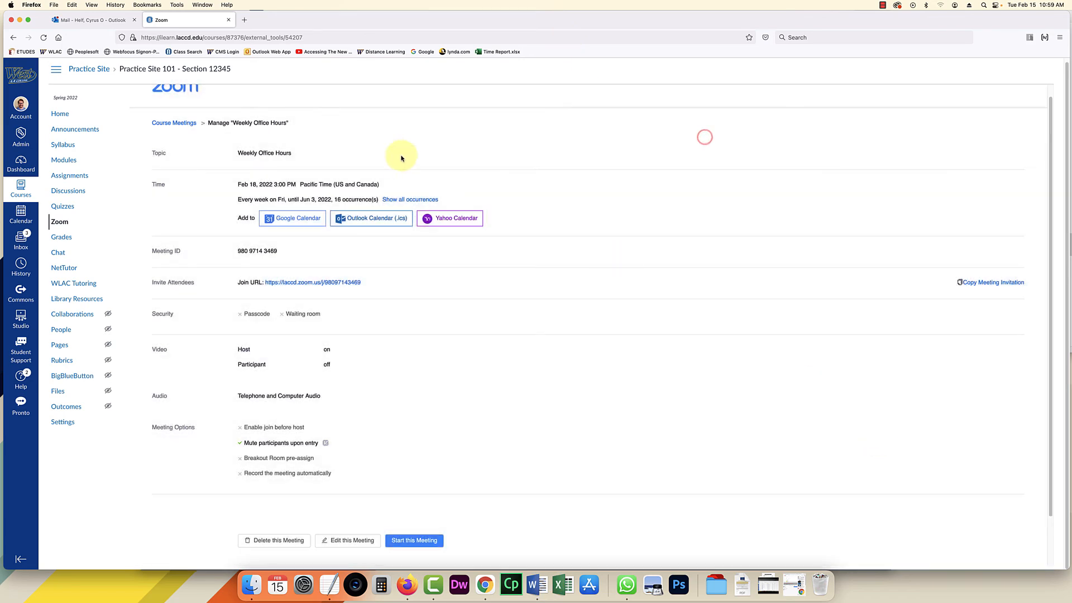
Create a new course announcement with the title "Zoom Schedule".
{"action": "left_click", "coordinate": [87, 129]}
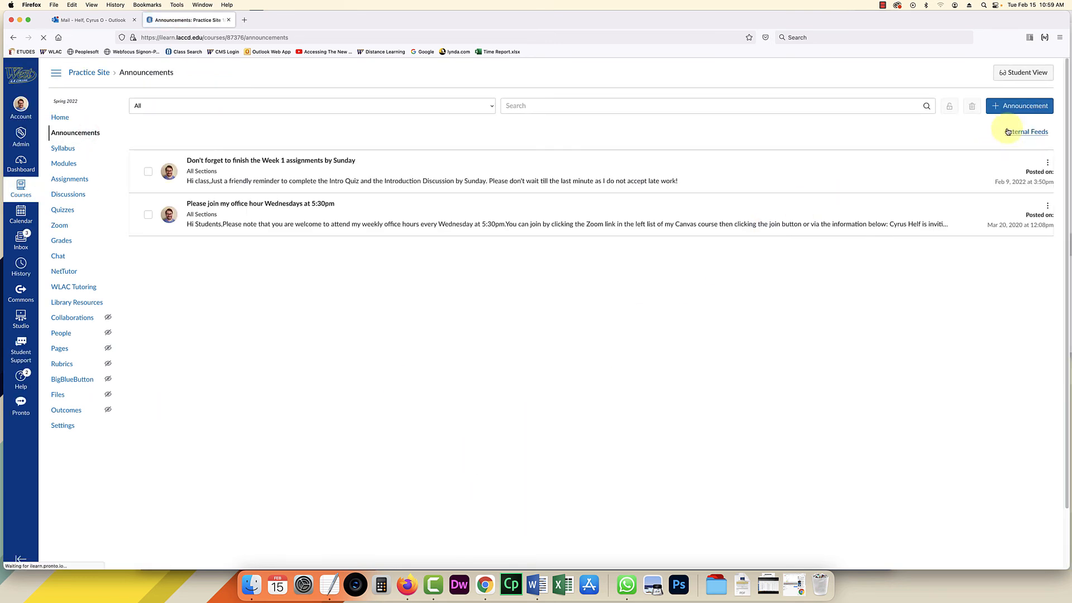
{"action": "left_click", "coordinate": [1026, 106]}
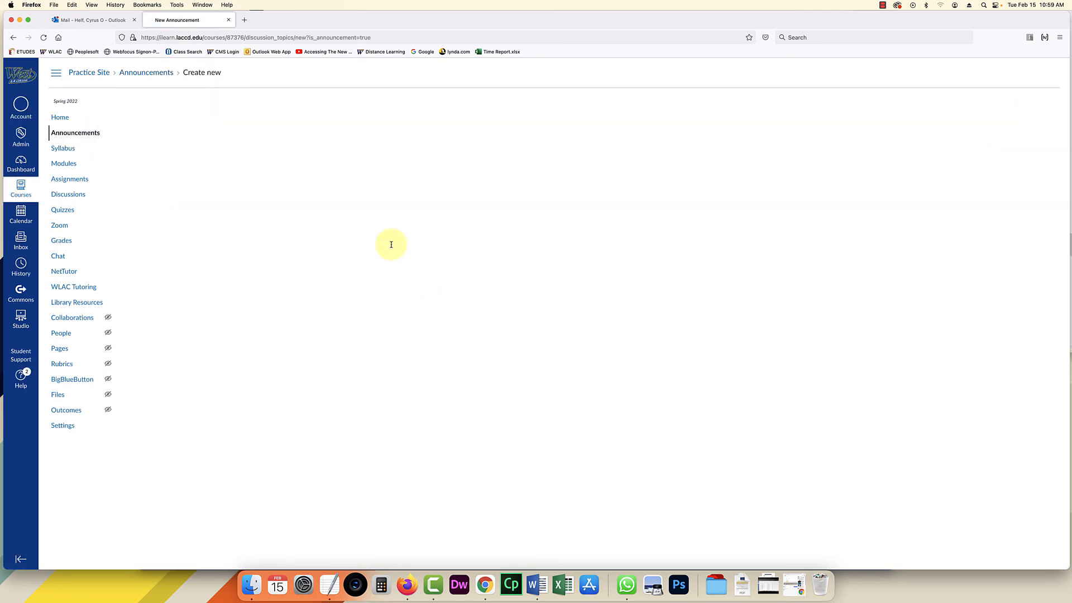
{"action": "left_click", "coordinate": [265, 109]}
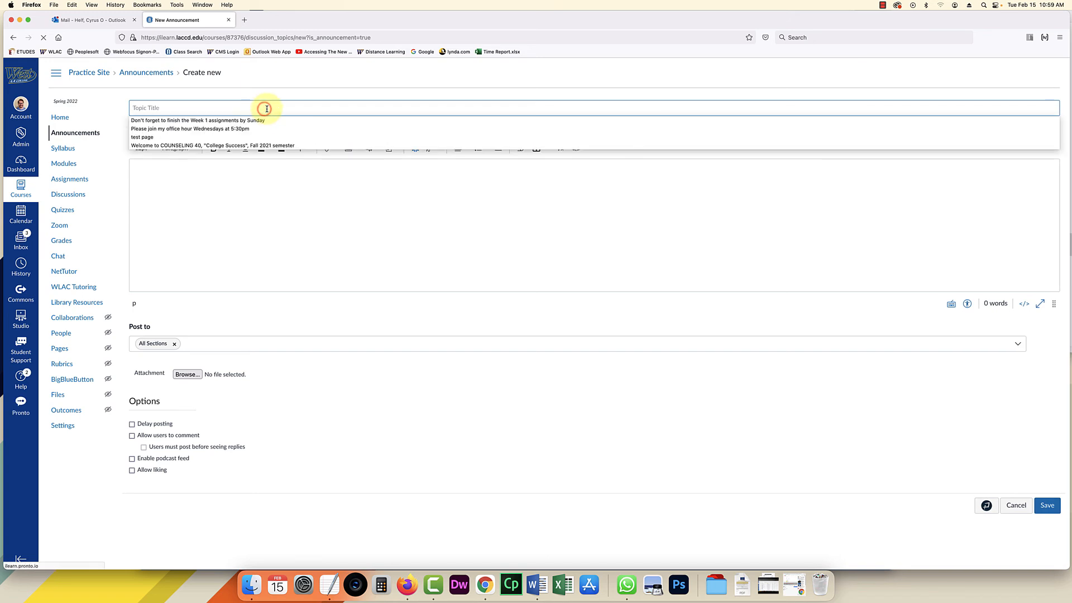
{"action": "type", "text": "Zoom Schedule"}
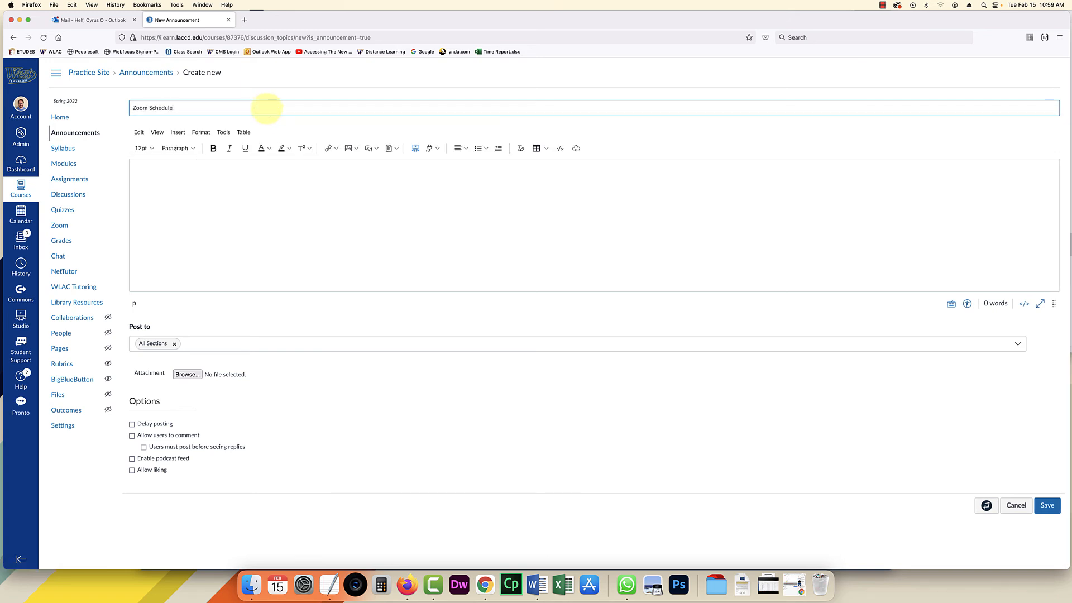
Paste the copied Zoom meeting invitation into the announcement body.
{"action": "left_click", "coordinate": [195, 183]}
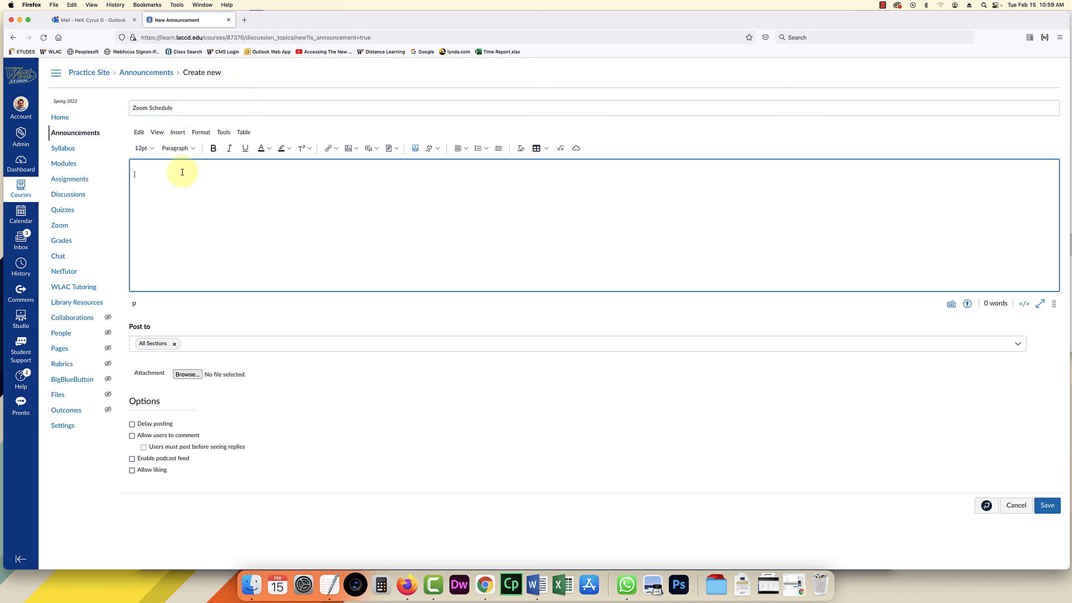
{"action": "right_click", "coordinate": [179, 177]}
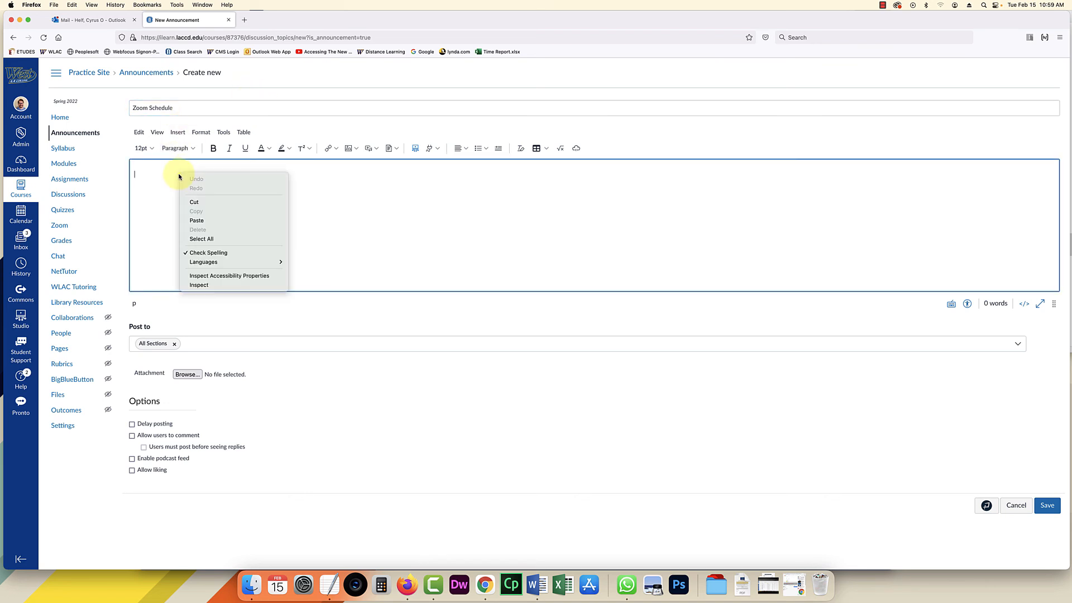
{"action": "left_click", "coordinate": [208, 221]}
{"action": "scroll", "coordinate": [304, 196], "scroll_direction": "up", "scroll_amount": 10}
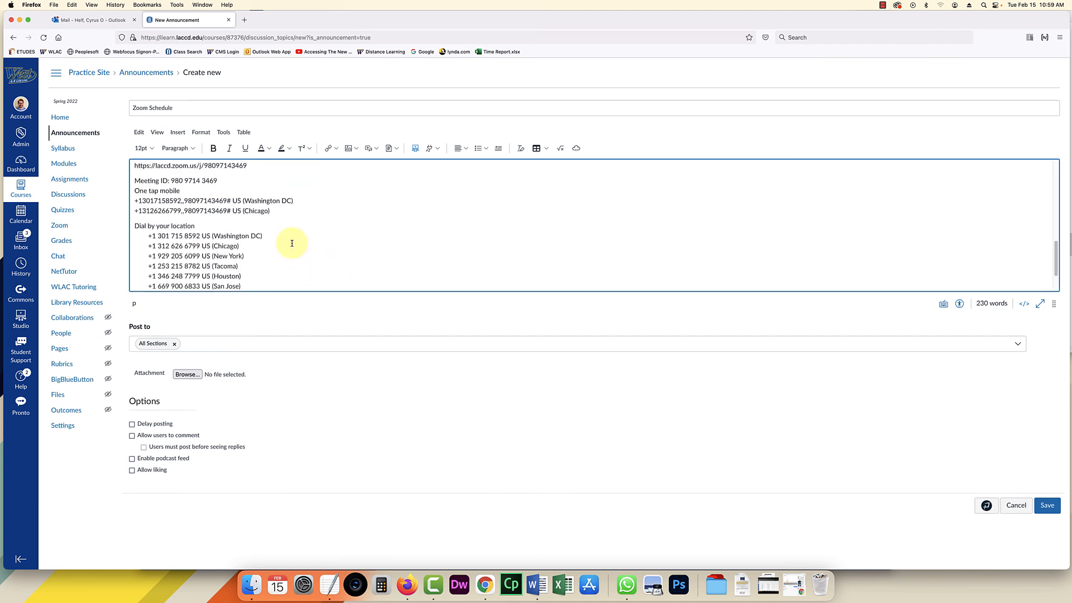
{"action": "scroll", "coordinate": [282, 212], "scroll_direction": "up", "scroll_amount": 2}
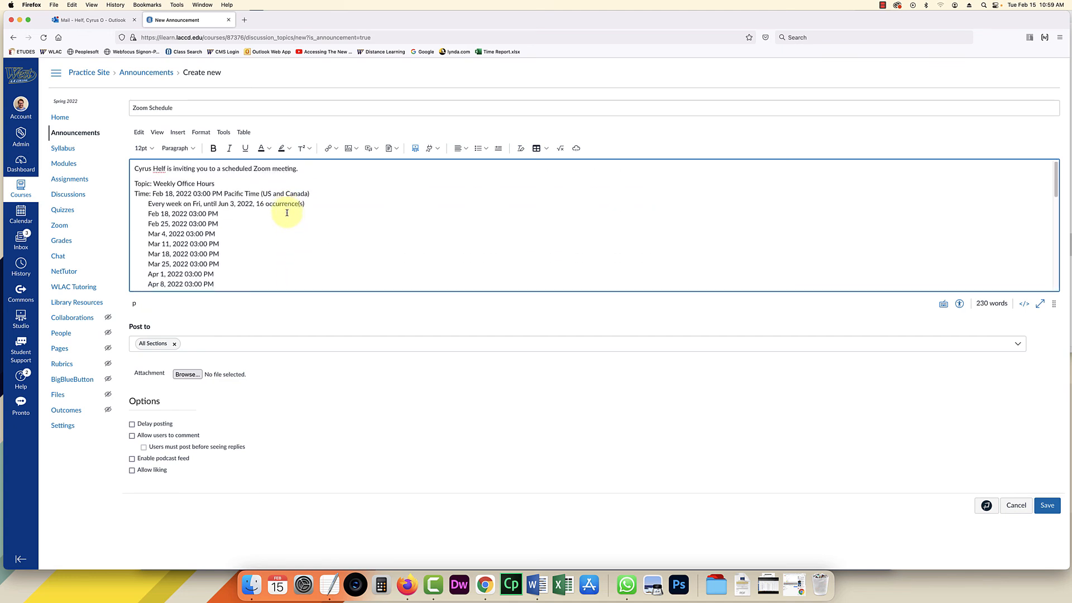
Turn the plain-text URL under Join Zoom Meeting in the announcement body into a hyperlink.
{"action": "scroll", "coordinate": [285, 210], "scroll_direction": "down", "scroll_amount": 5}
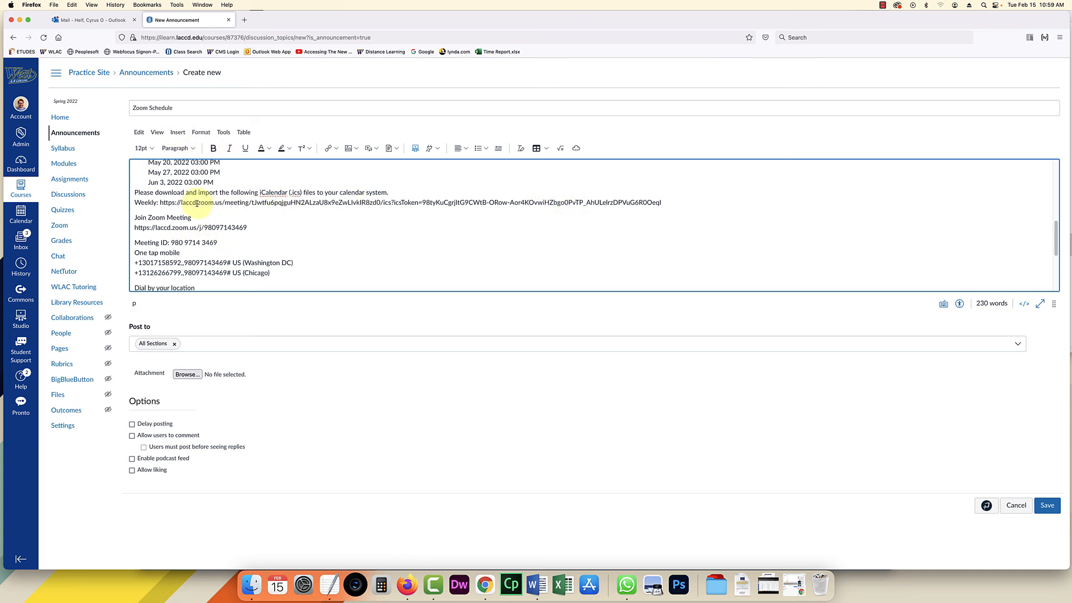
{"action": "left_click", "coordinate": [158, 202]}
{"action": "type", "text": ":"}
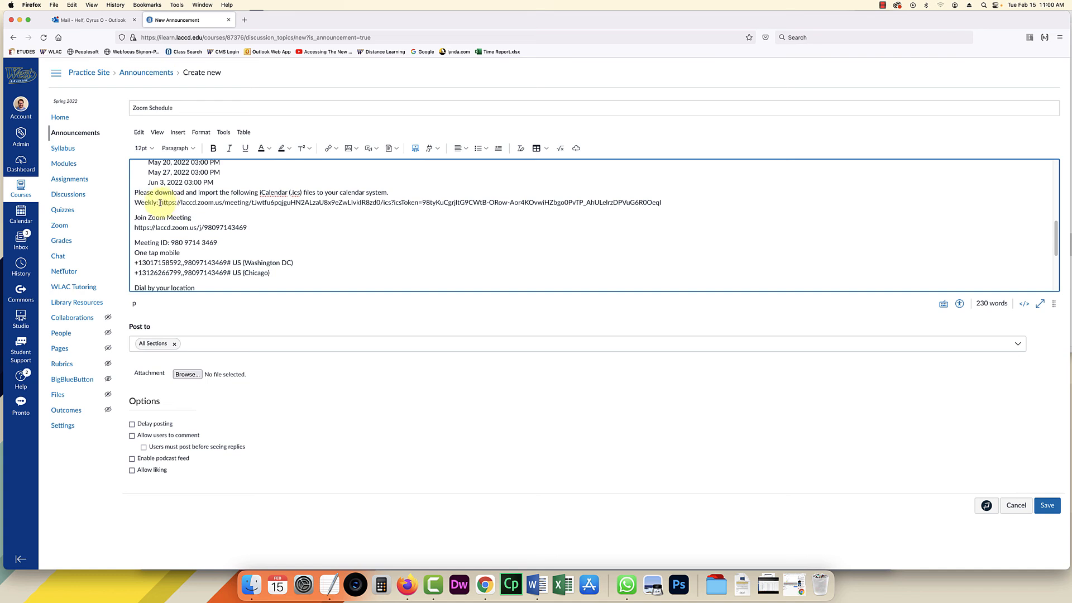
{"action": "left_click_drag", "start_coordinate": [159, 203], "coordinate": [572, 202]}
{"action": "scroll", "coordinate": [335, 235], "scroll_direction": "up", "scroll_amount": 1}
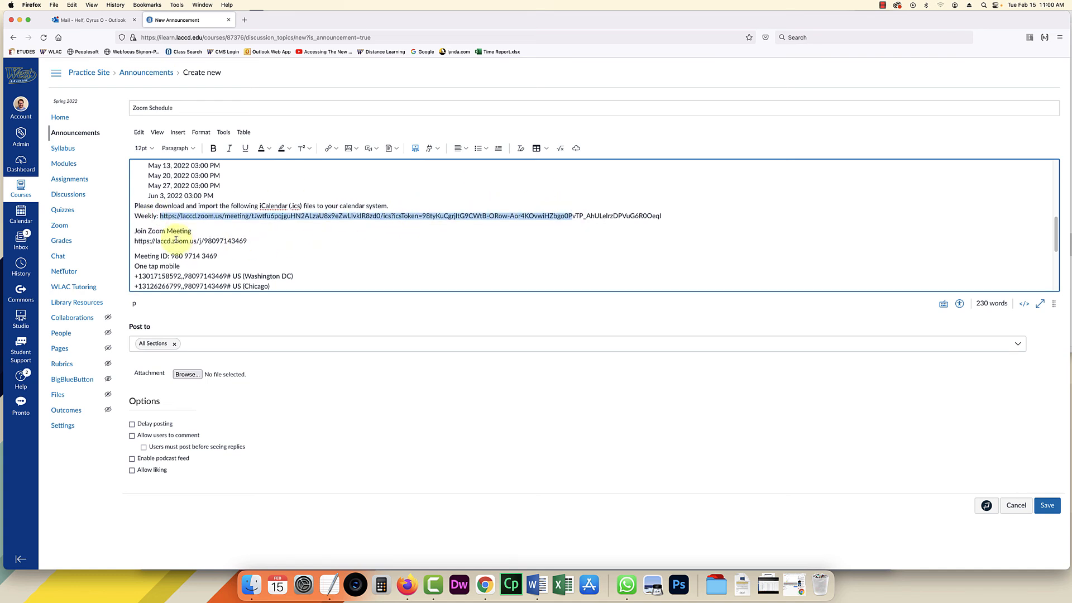
{"action": "left_click_drag", "start_coordinate": [139, 241], "coordinate": [239, 241]}
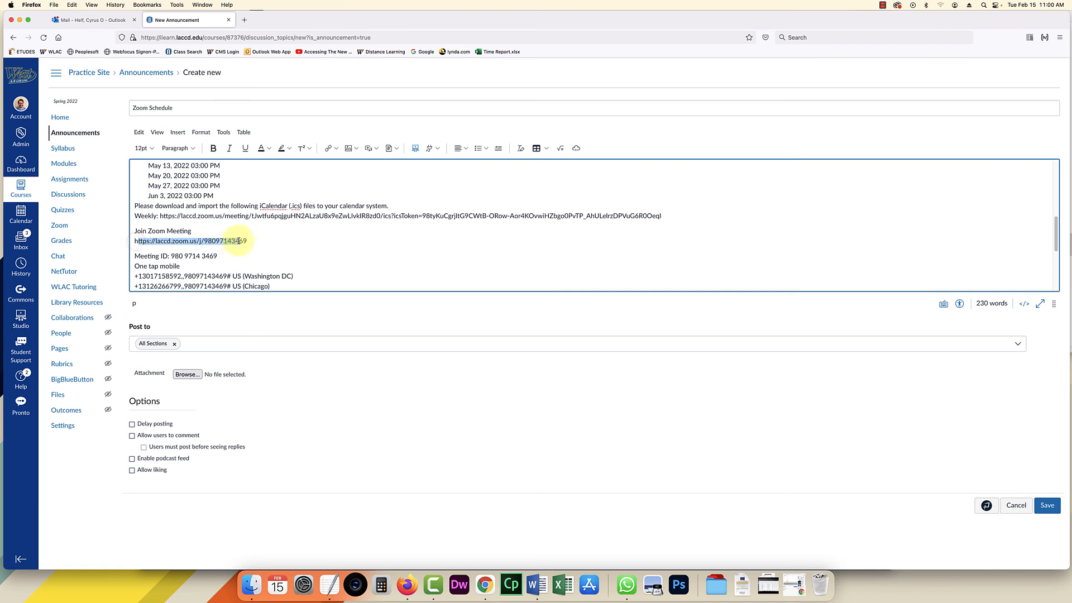
{"action": "left_click", "coordinate": [250, 240]}
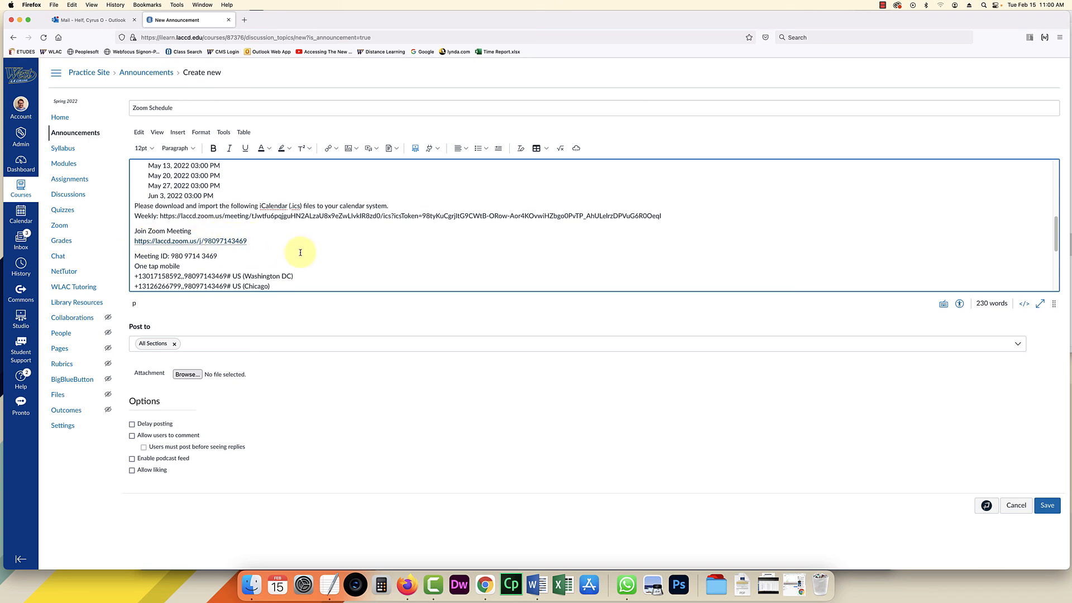
Turn the plain-text Find your local number and Weekly iCalendar URLs in the announcement body into hyperlinks, and review the invitation text.
{"action": "scroll", "coordinate": [299, 249], "scroll_direction": "down", "scroll_amount": 5}
{"action": "scroll", "coordinate": [298, 253], "scroll_direction": "down", "scroll_amount": 1}
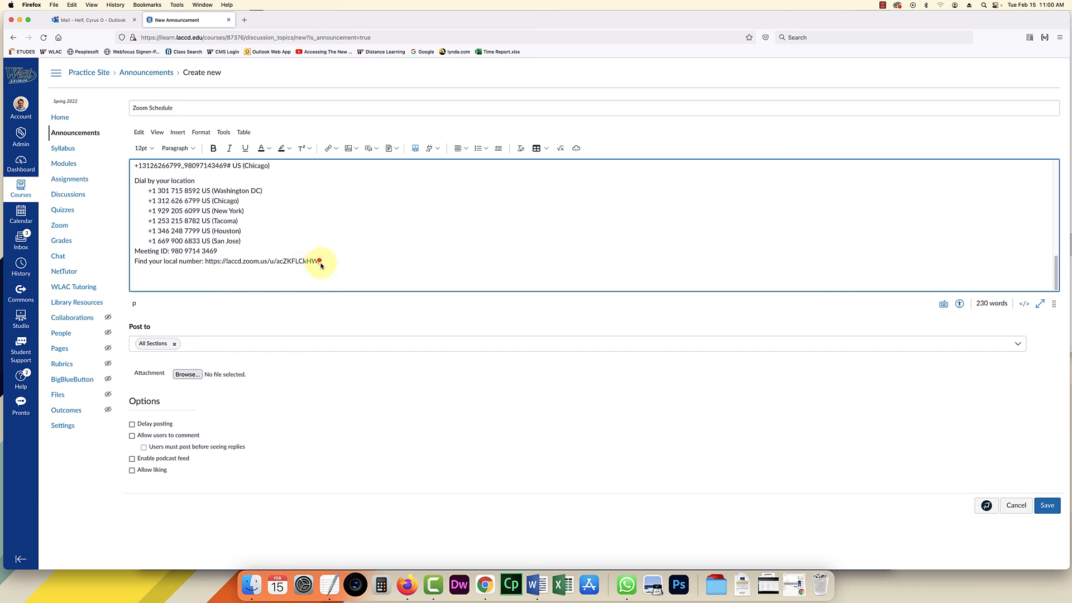
{"action": "scroll", "coordinate": [471, 273], "scroll_direction": "up", "scroll_amount": 2}
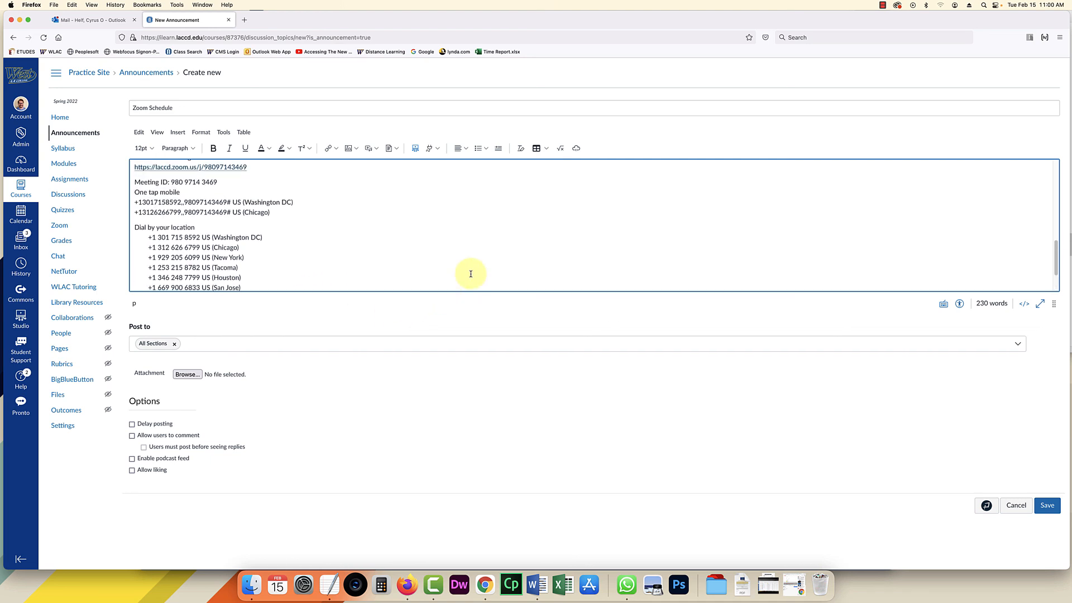
{"action": "scroll", "coordinate": [470, 274], "scroll_direction": "up", "scroll_amount": 2}
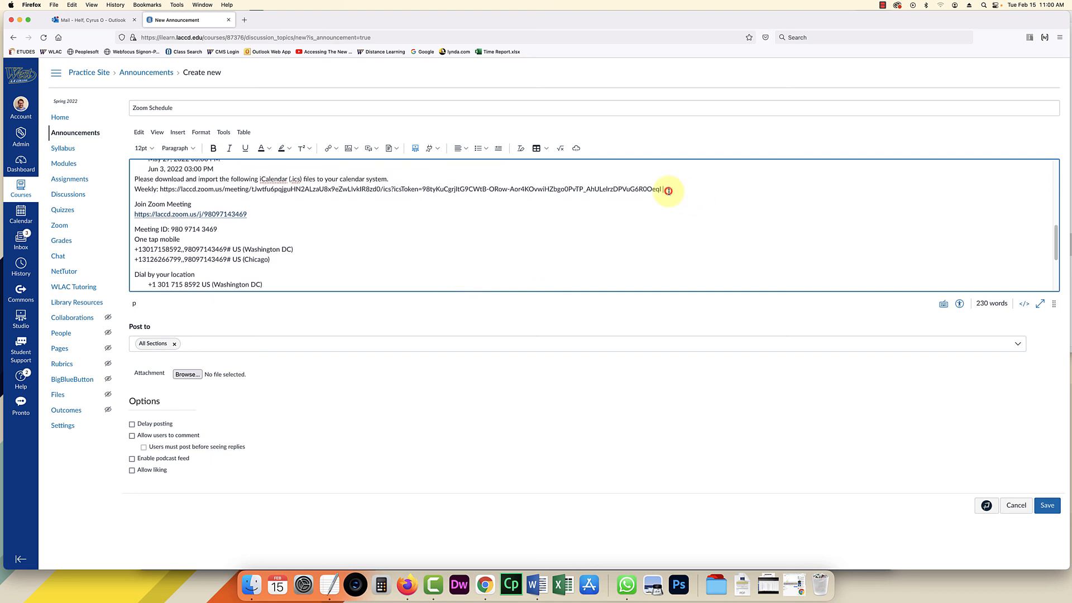
{"action": "scroll", "coordinate": [485, 246], "scroll_direction": "up", "scroll_amount": 6}
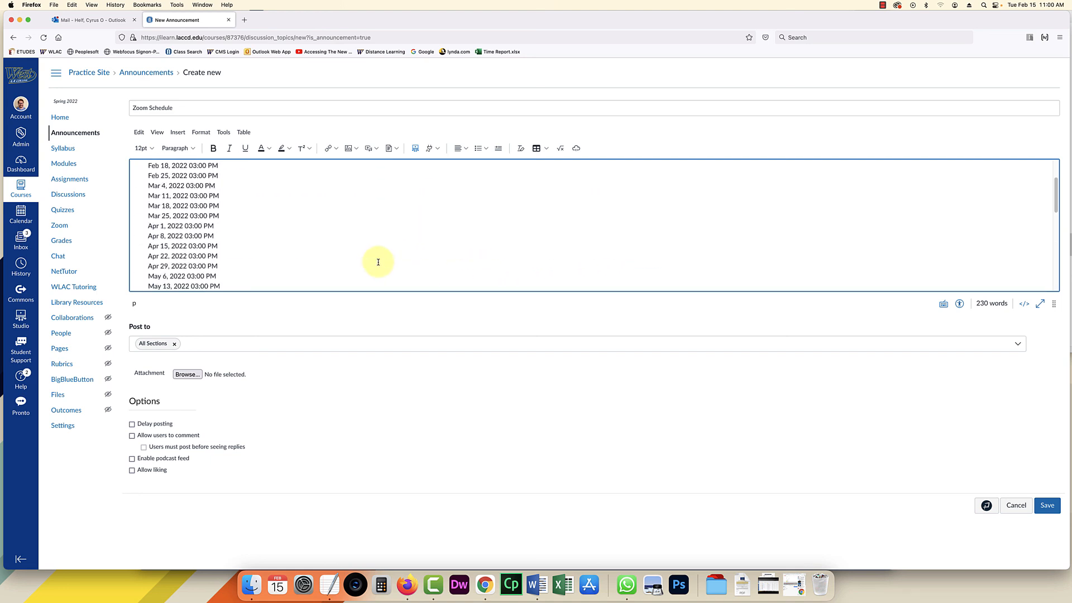
{"action": "scroll", "coordinate": [364, 240], "scroll_direction": "up", "scroll_amount": 3}
{"action": "scroll", "coordinate": [347, 217], "scroll_direction": "down", "scroll_amount": 15}
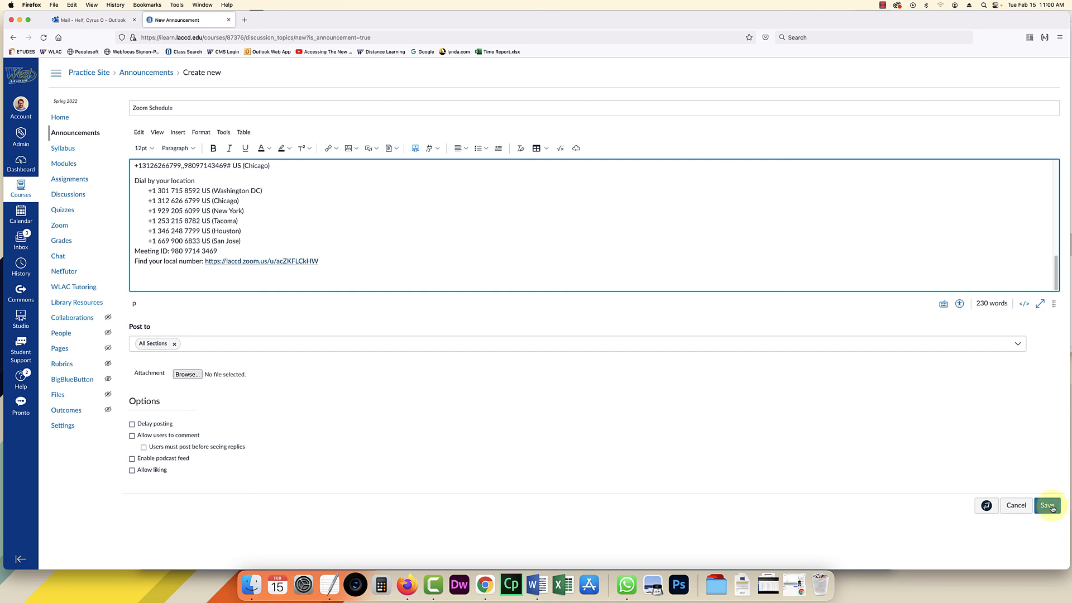
Enable delayed posting for the announcement and set its post date to Feb 17, 2022.
{"action": "left_click", "coordinate": [132, 425]}
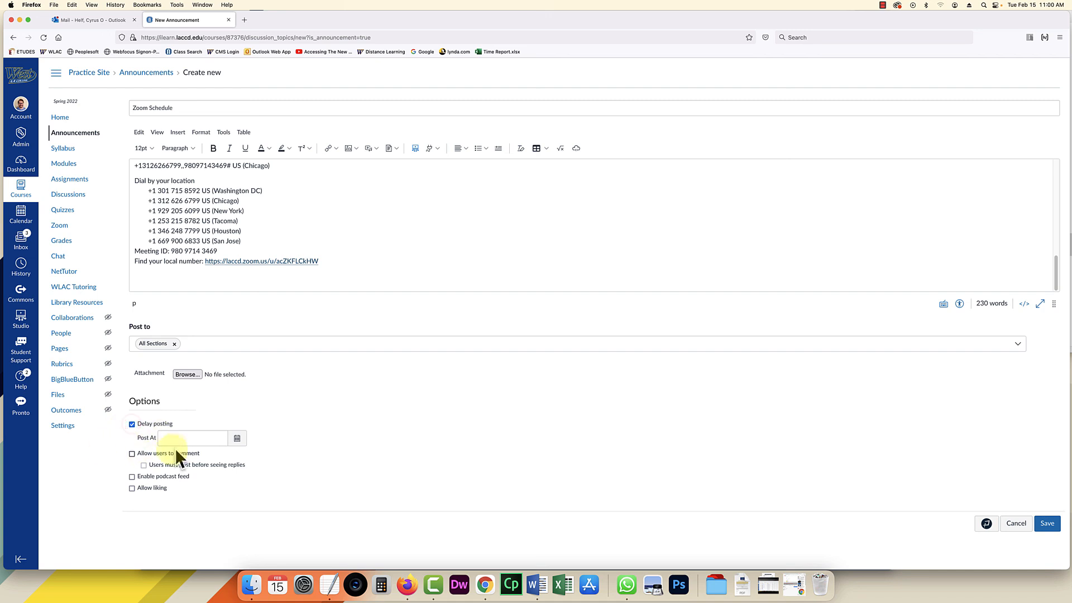
{"action": "left_click", "coordinate": [235, 440]}
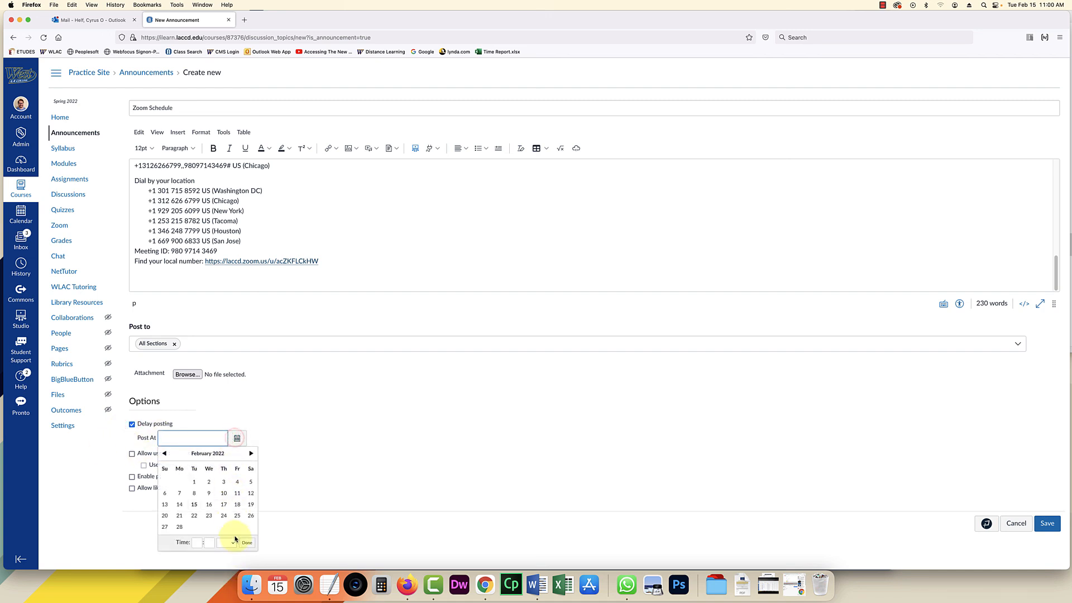
{"action": "left_click", "coordinate": [223, 505]}
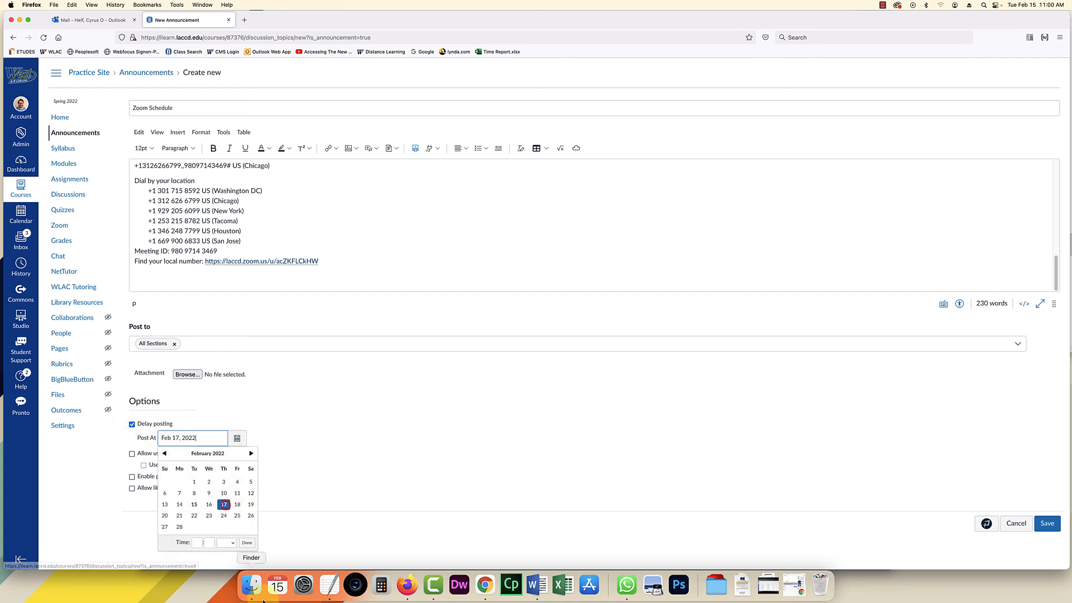
{"action": "left_click", "coordinate": [246, 543]}
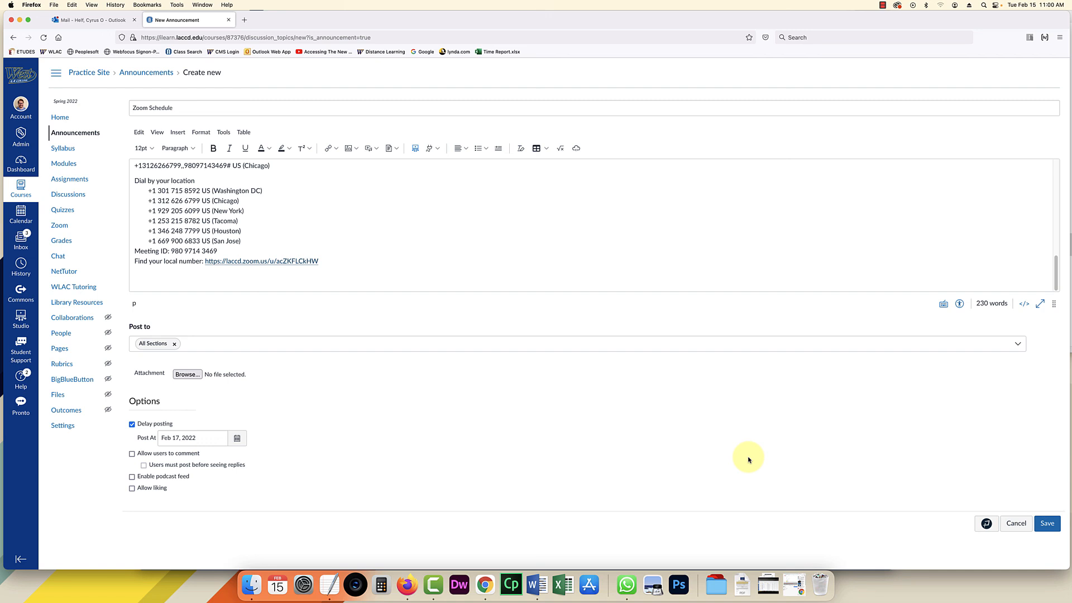
{"action": "left_click", "coordinate": [882, 5]}
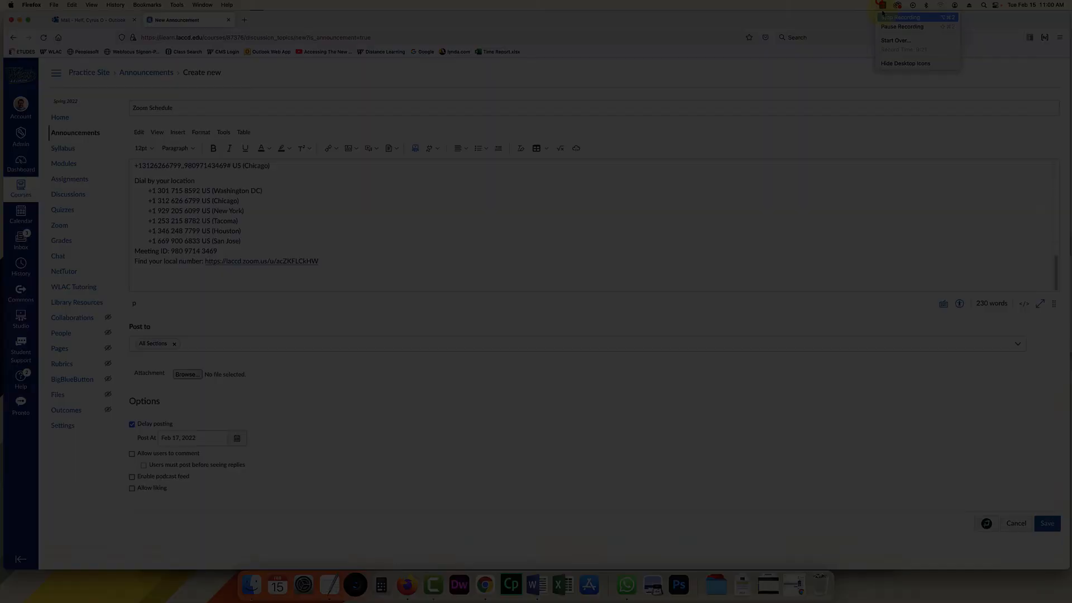